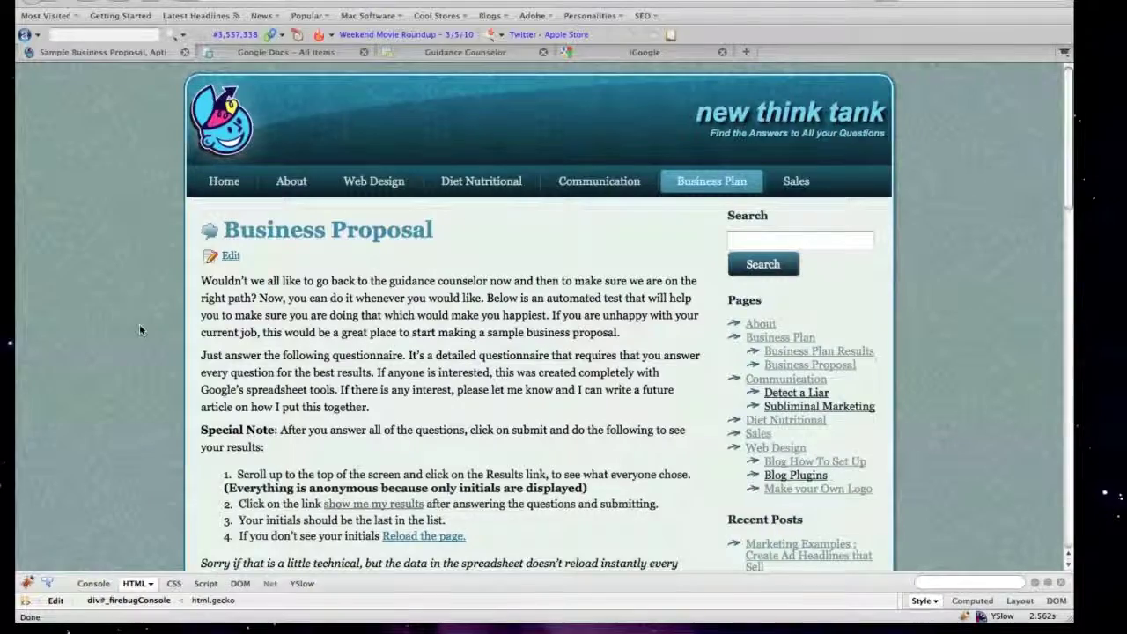
Look through the Business Proposal page and all the questions of its embedded Guidance Counselor questionnaire
scroll(140, 323, "down", 4)
scroll(141, 322, "down", 3)
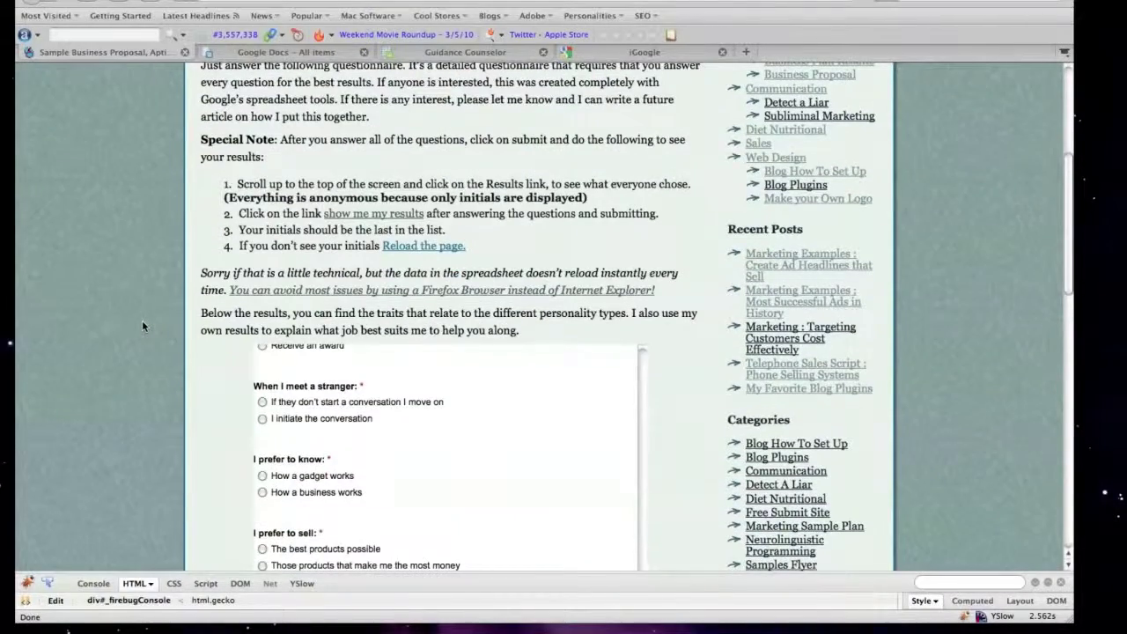
scroll(142, 319, "down", 2)
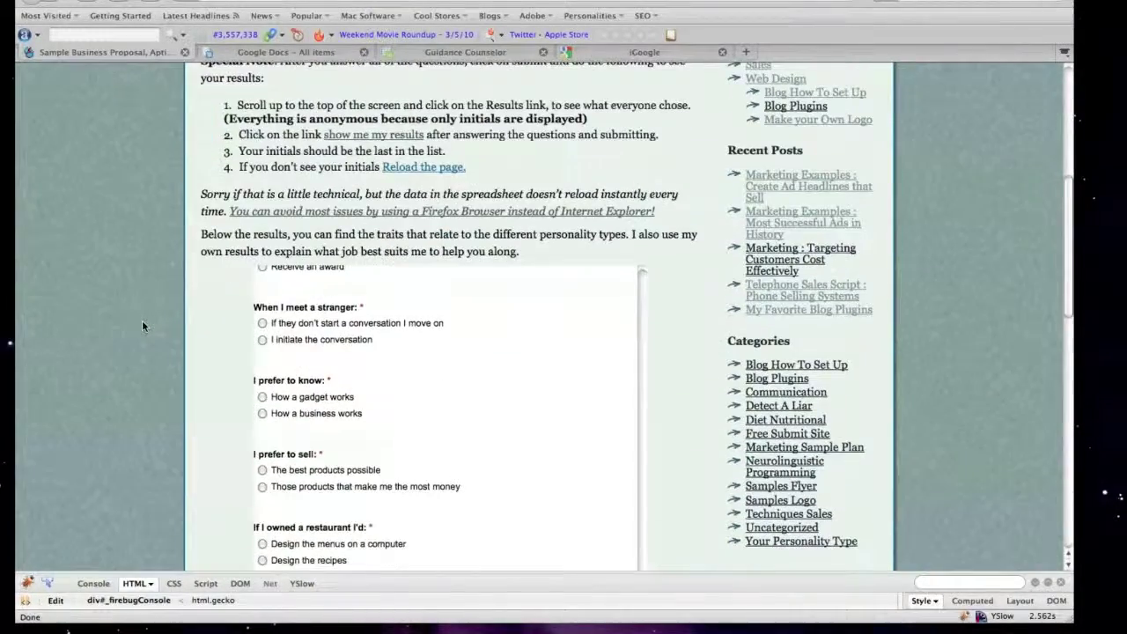
scroll(669, 493, "down", 6)
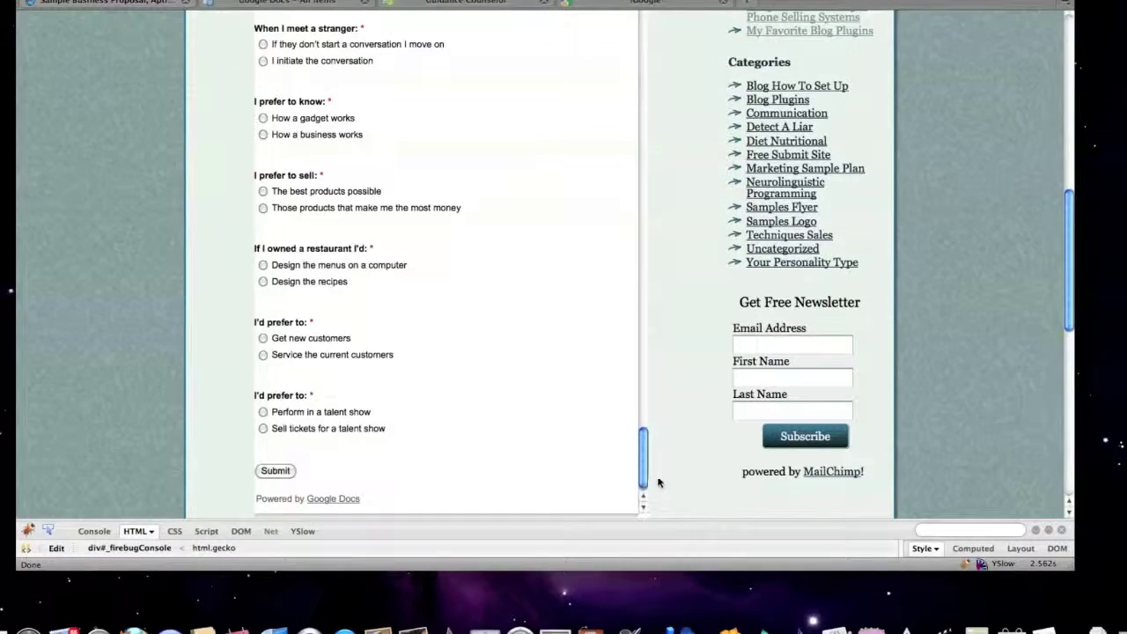
scroll(644, 502, "up", 4)
scroll(648, 451, "up", 10)
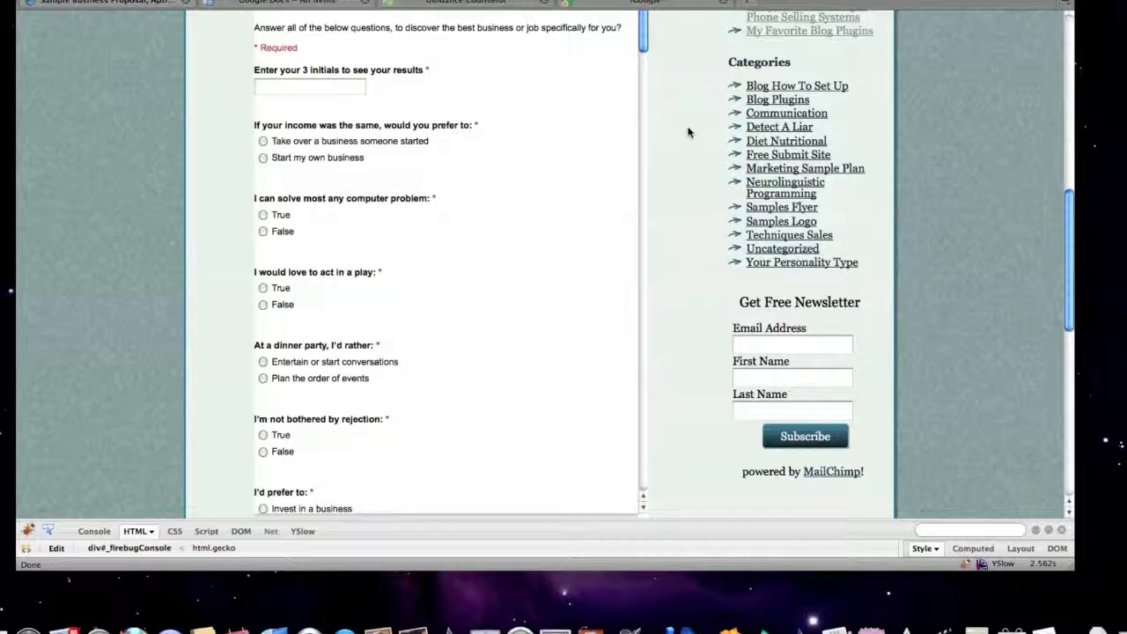
scroll(687, 131, "up", 3)
scroll(696, 128, "up", 2)
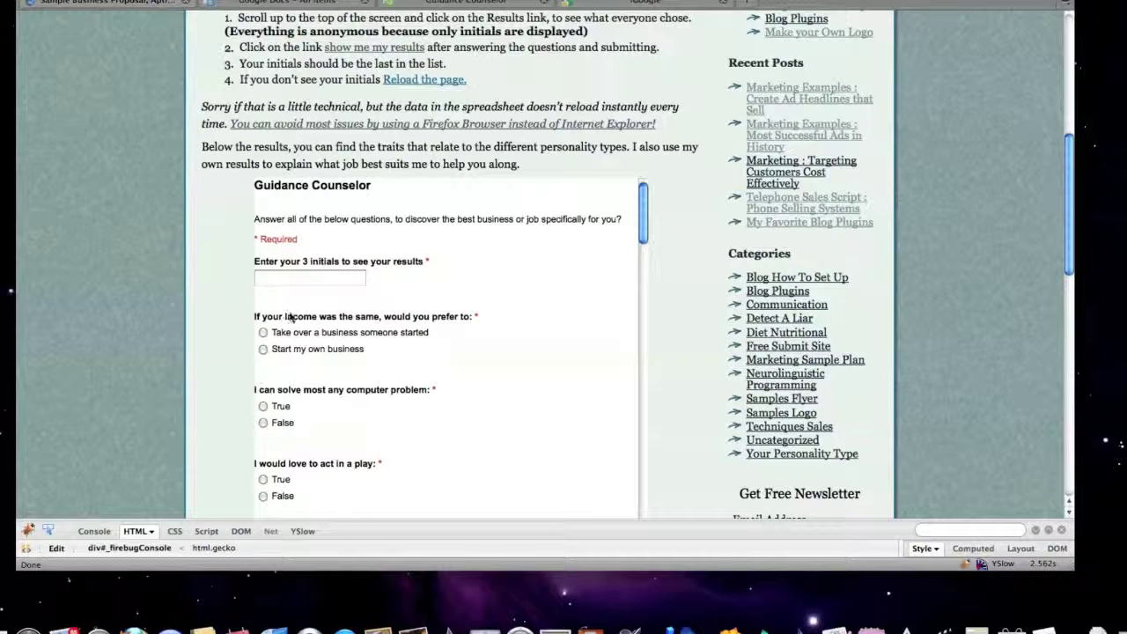
scroll(526, 368, "down", 15)
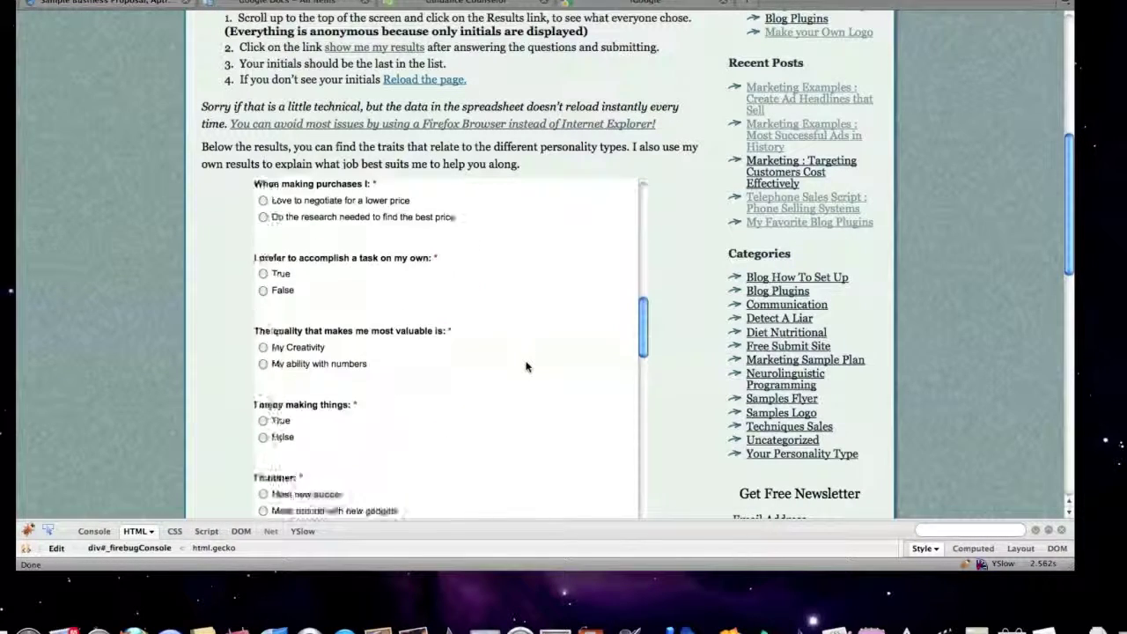
scroll(759, 330, "down", 2)
scroll(674, 335, "down", 10)
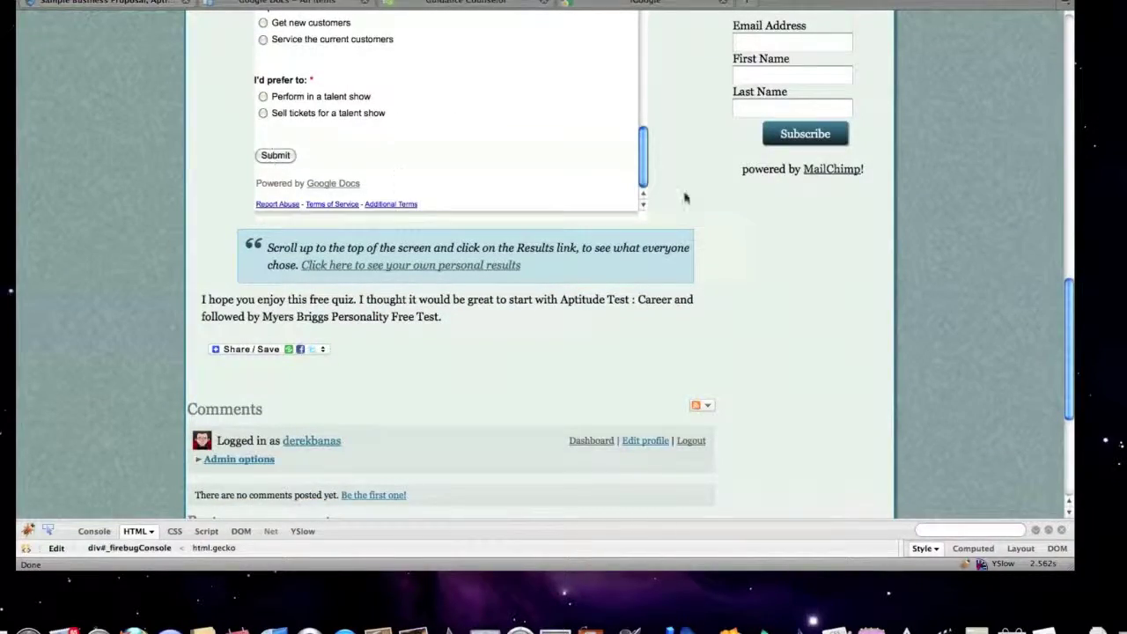
scroll(719, 218, "up", 17)
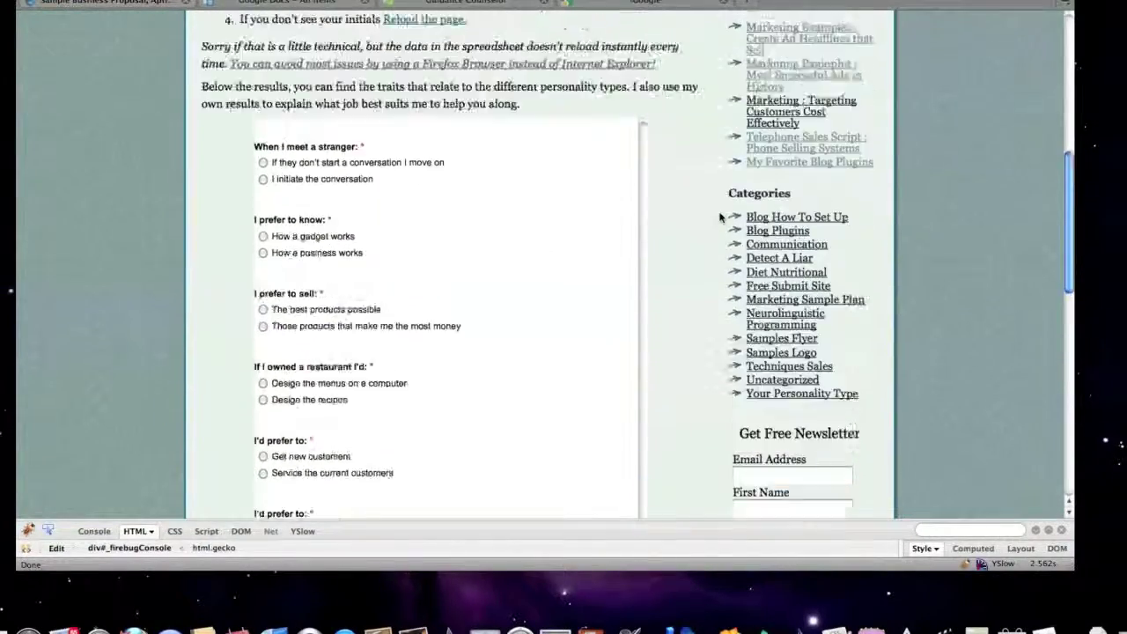
scroll(719, 218, "up", 3)
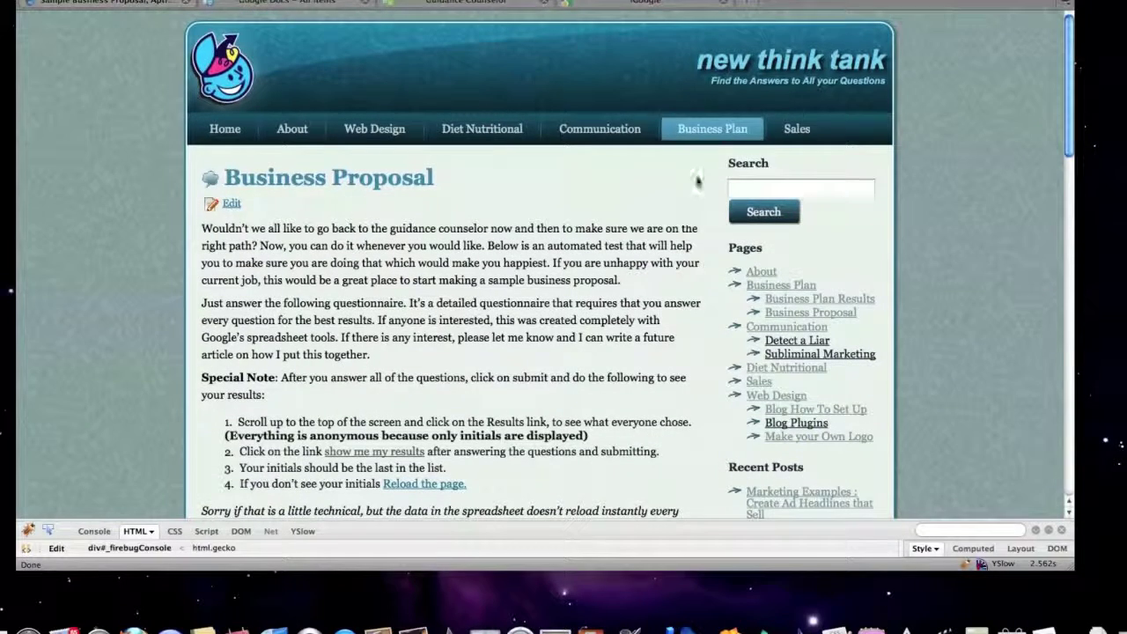
Open the Business Plan Results page and review its results table, Most Common Job Types chart and personality type descriptions
mouse_move(712, 139)
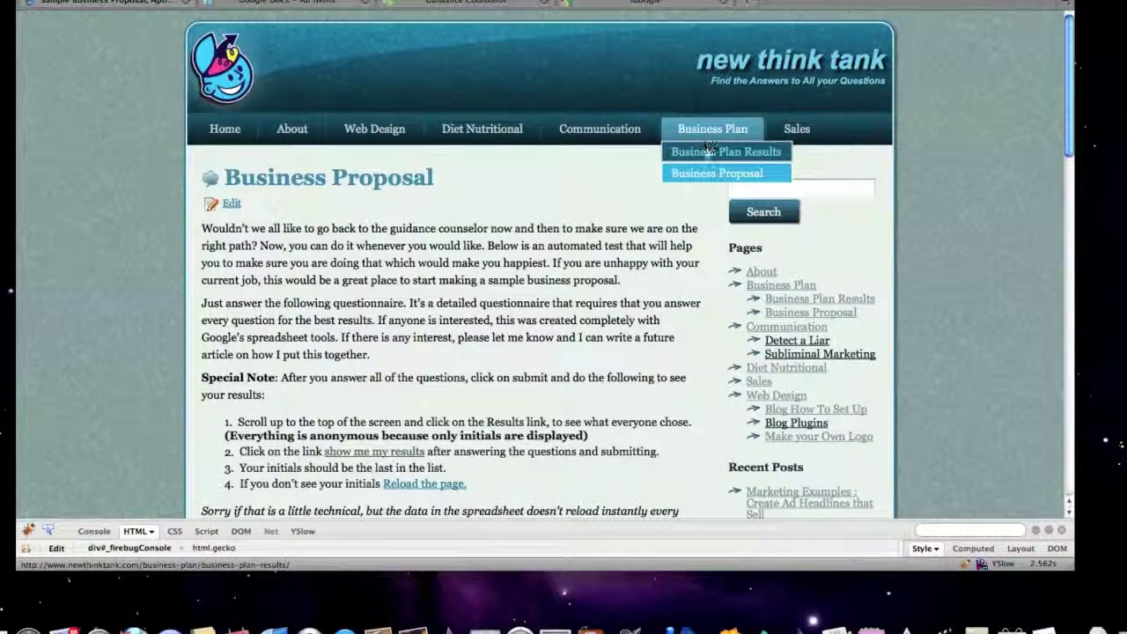
left_click(709, 155)
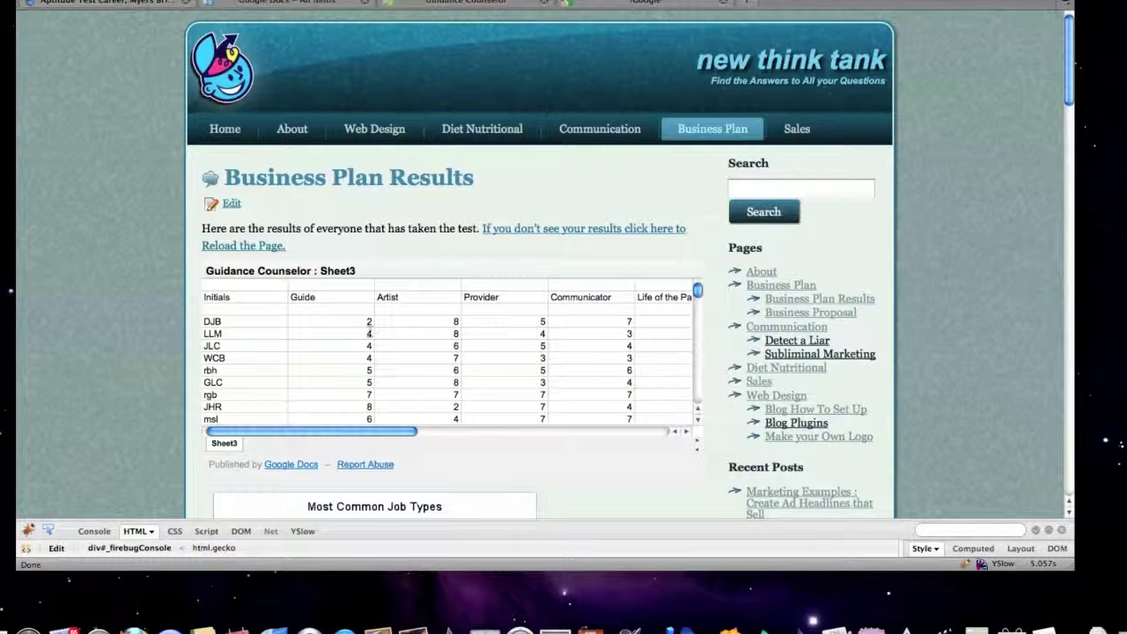
scroll(133, 336, "down", 7)
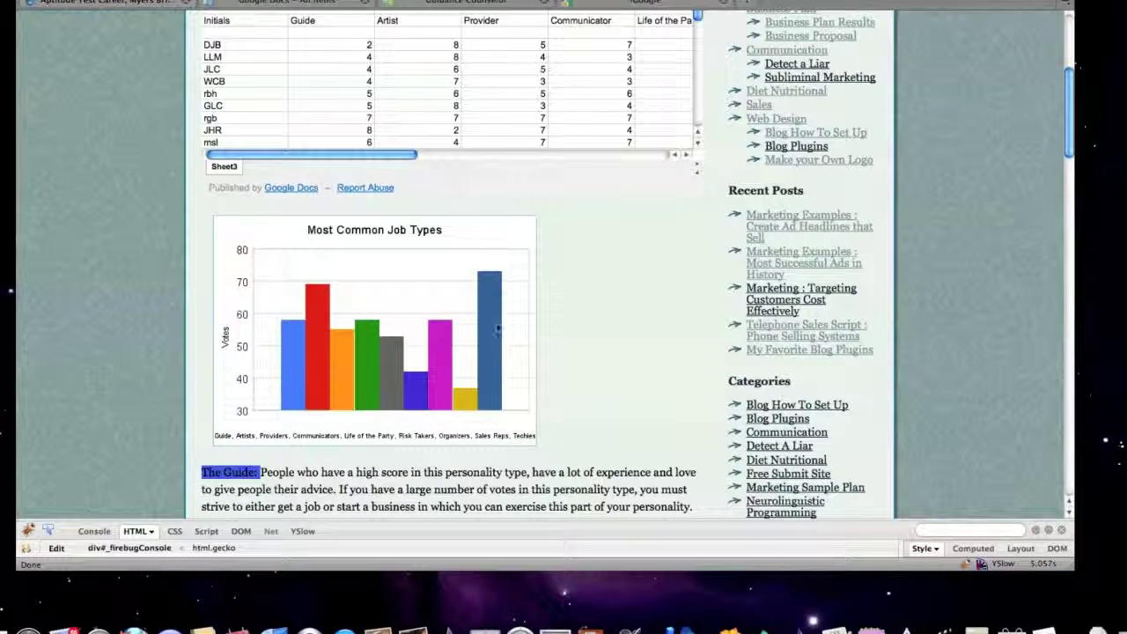
scroll(572, 361, "down", 5)
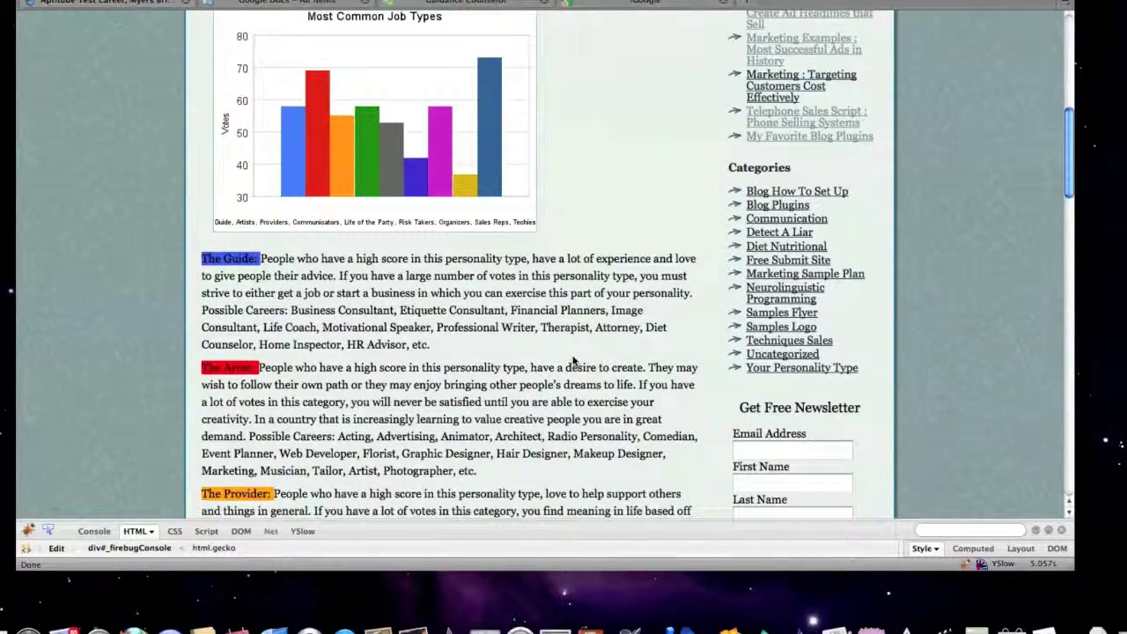
scroll(432, 392, "up", 10)
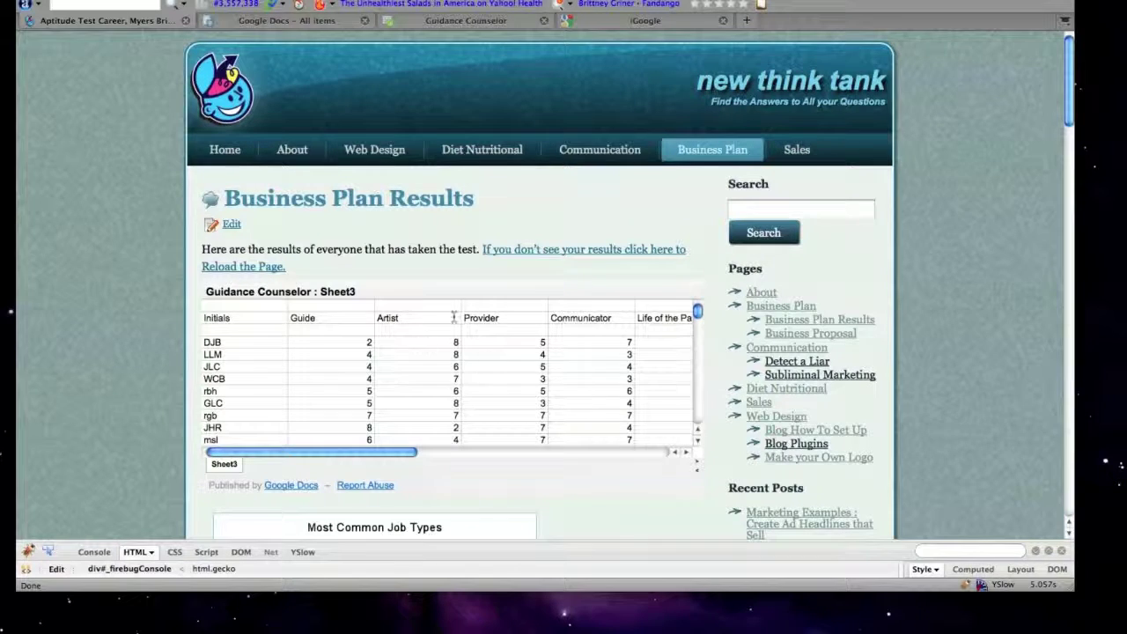
Switch to the Guidance Counselor spreadsheet and inspect the IF formula in cell C2 of Sheet2, leaving it as is
left_click(445, 20)
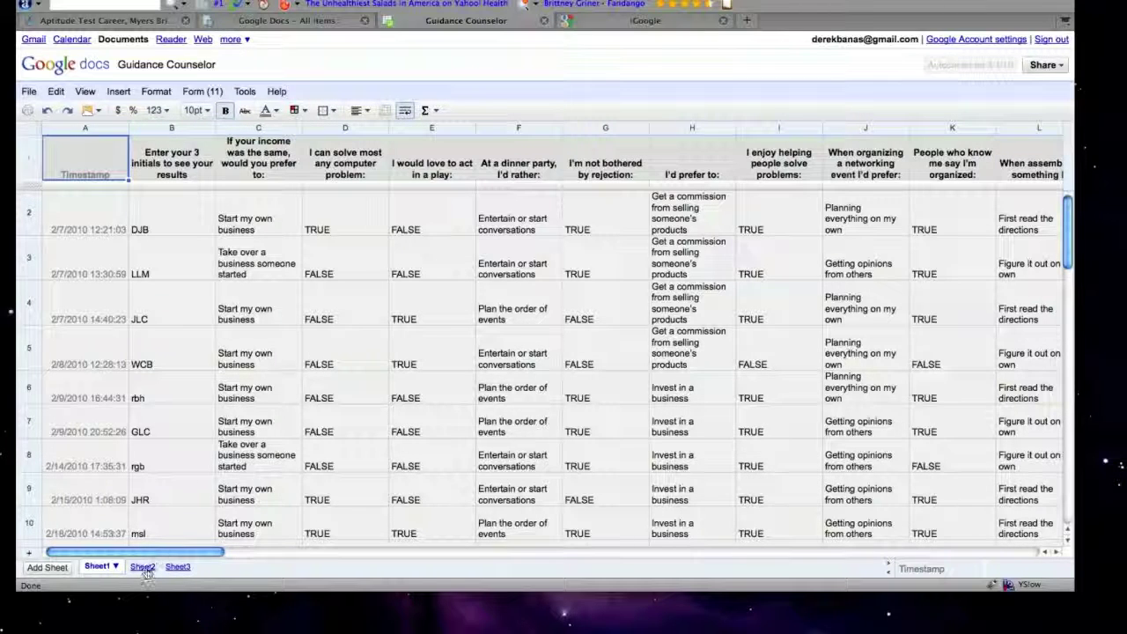
left_click(264, 208)
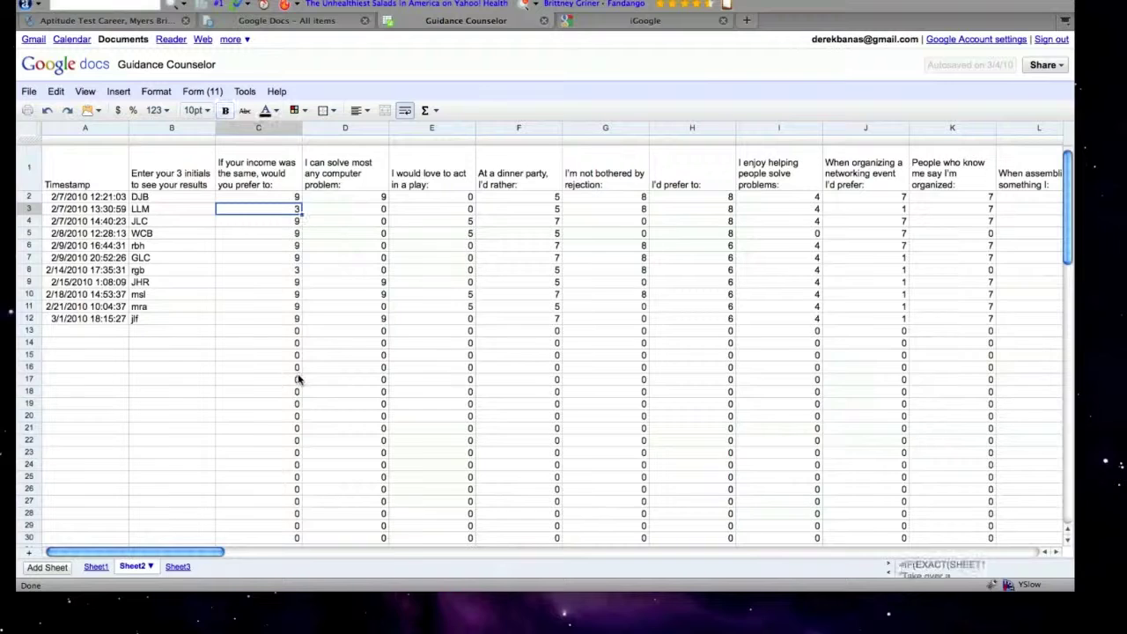
double_click(285, 199)
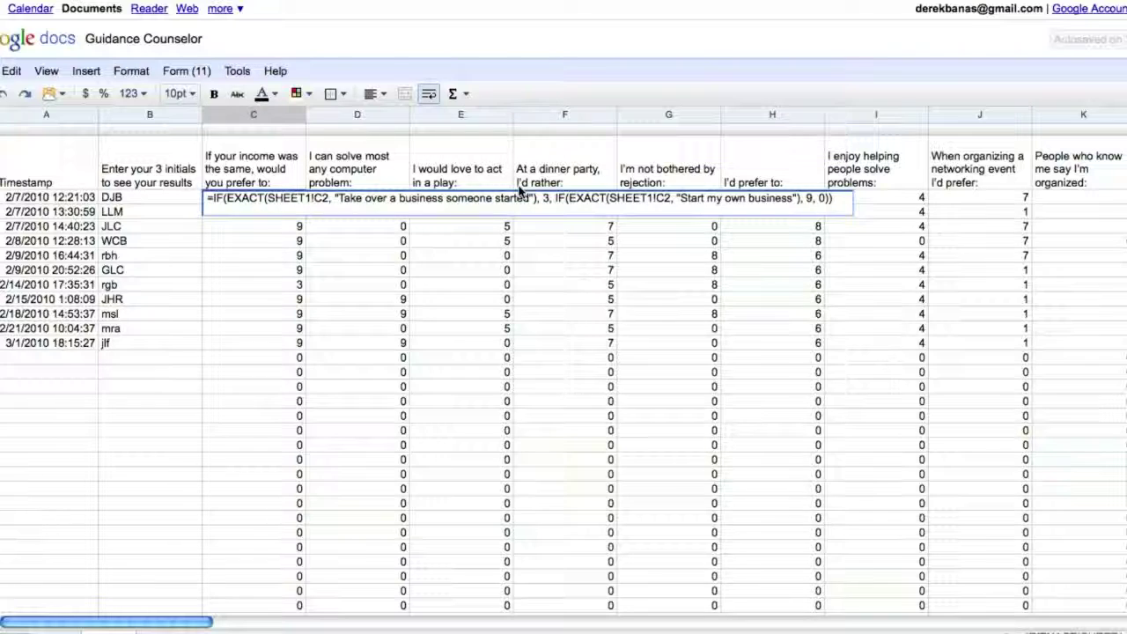
key("Return")
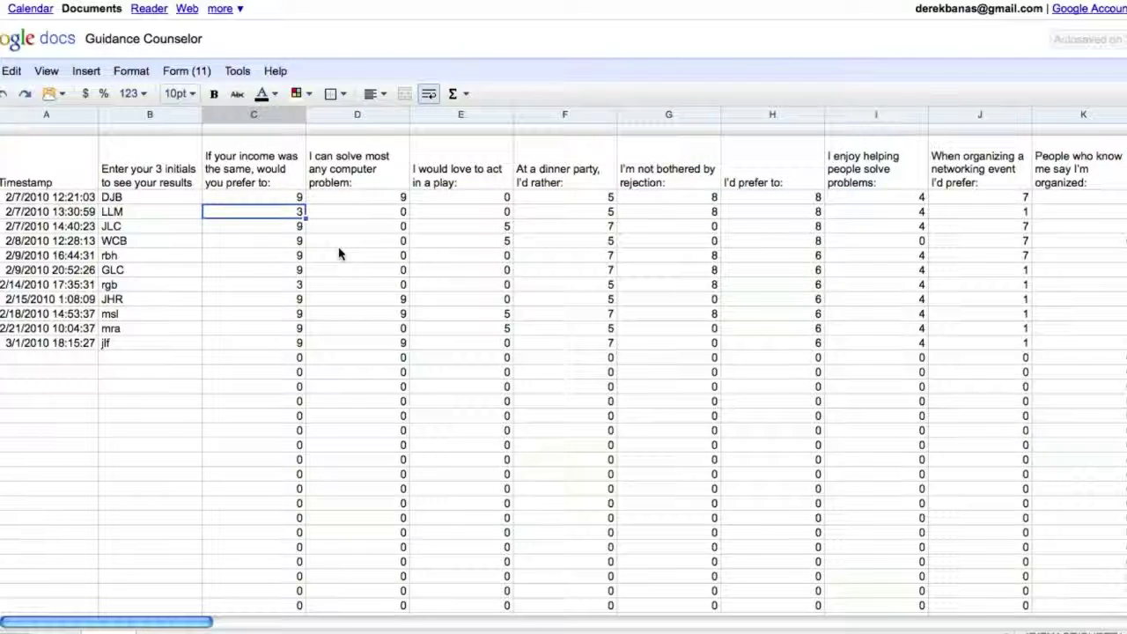
left_click(348, 202)
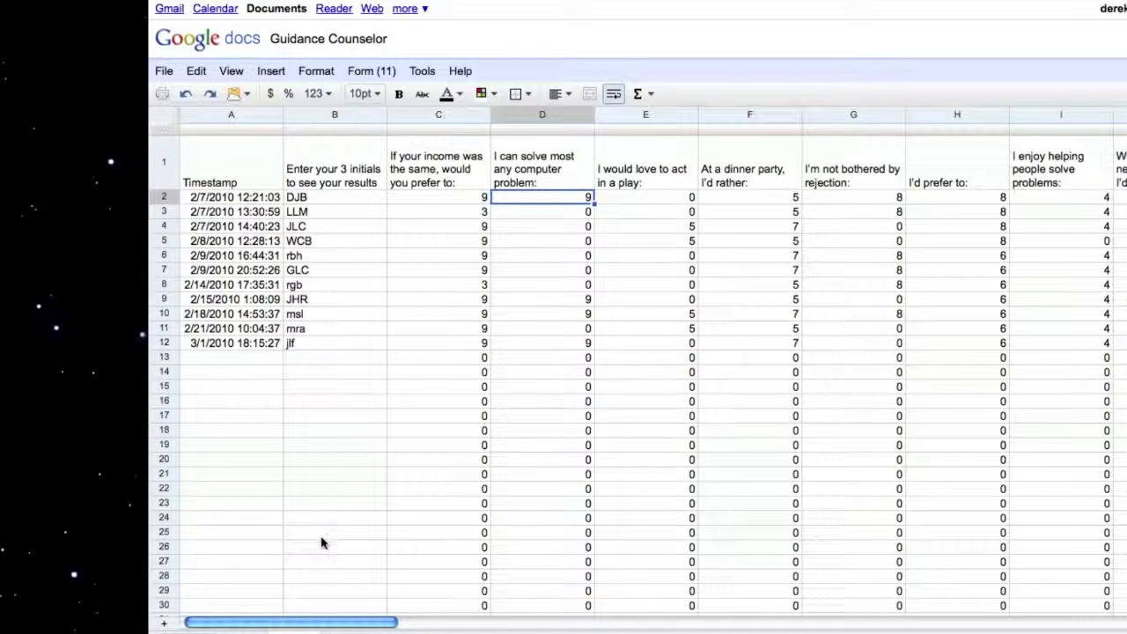
Go to Sheet3 and inspect the COUNTIF formula for the first respondent's Guide score in B4, plus the remaining columns
scroll(309, 581, "down", 1)
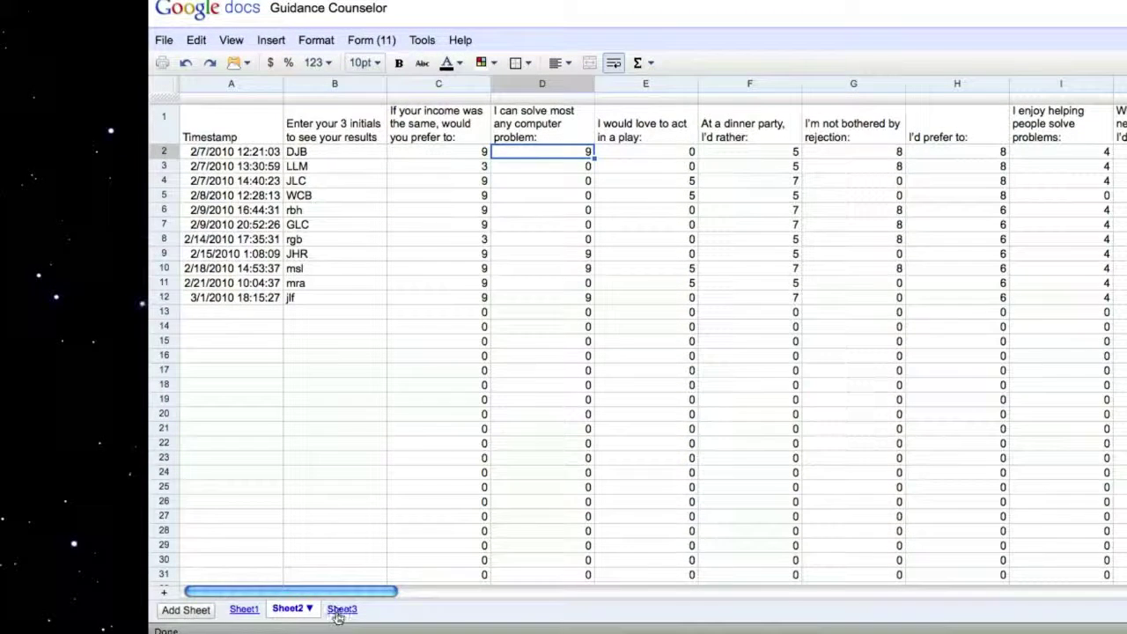
left_click(338, 609)
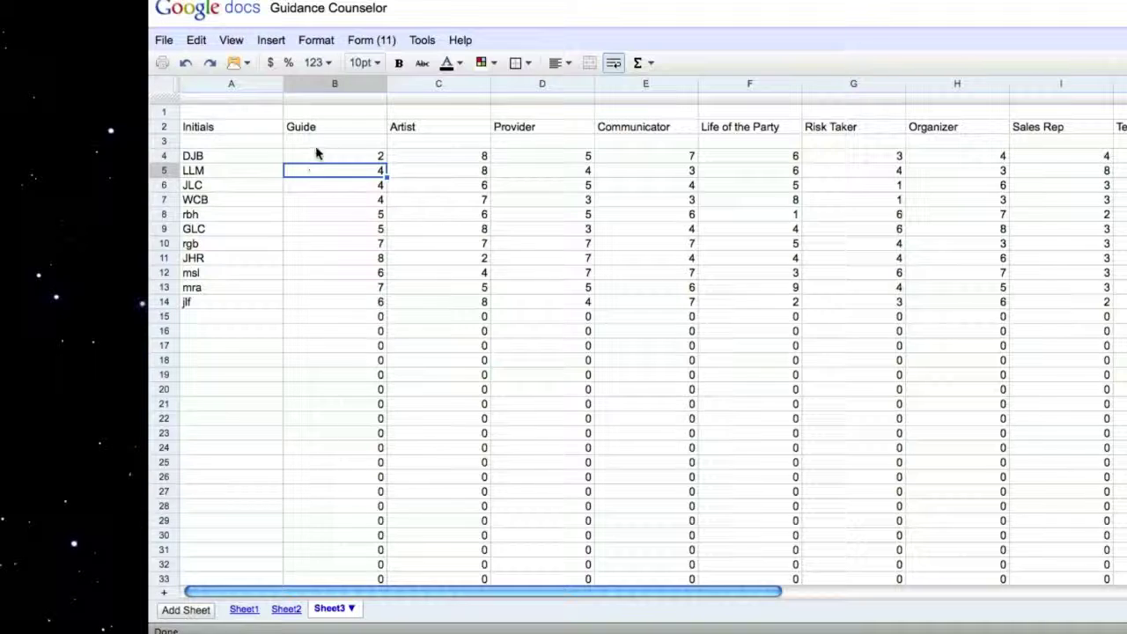
double_click(343, 156)
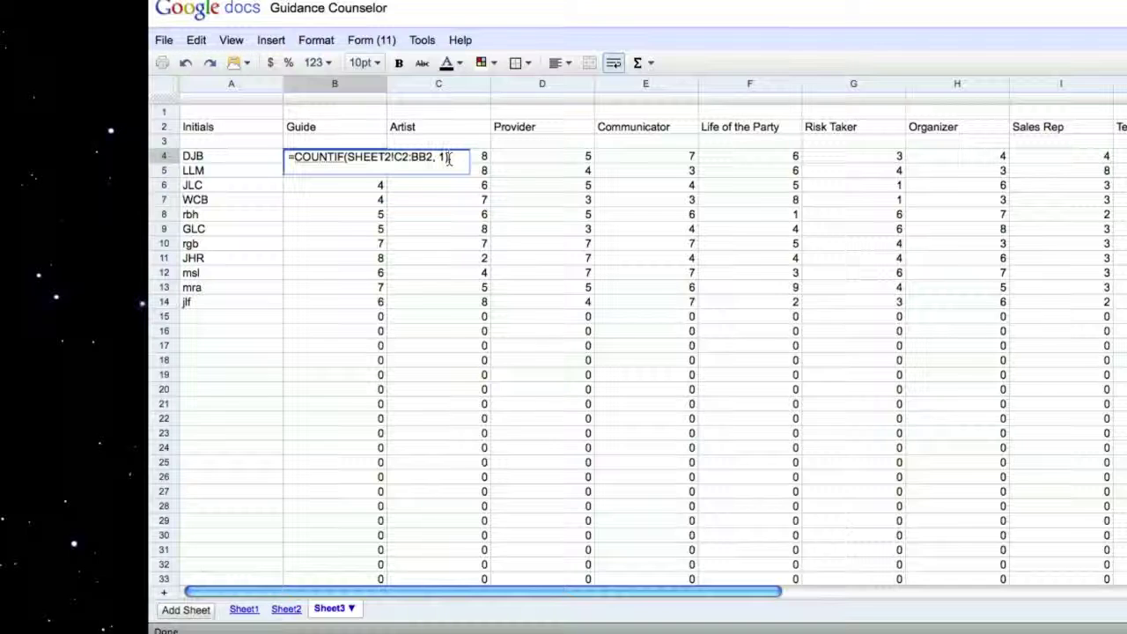
key("Return")
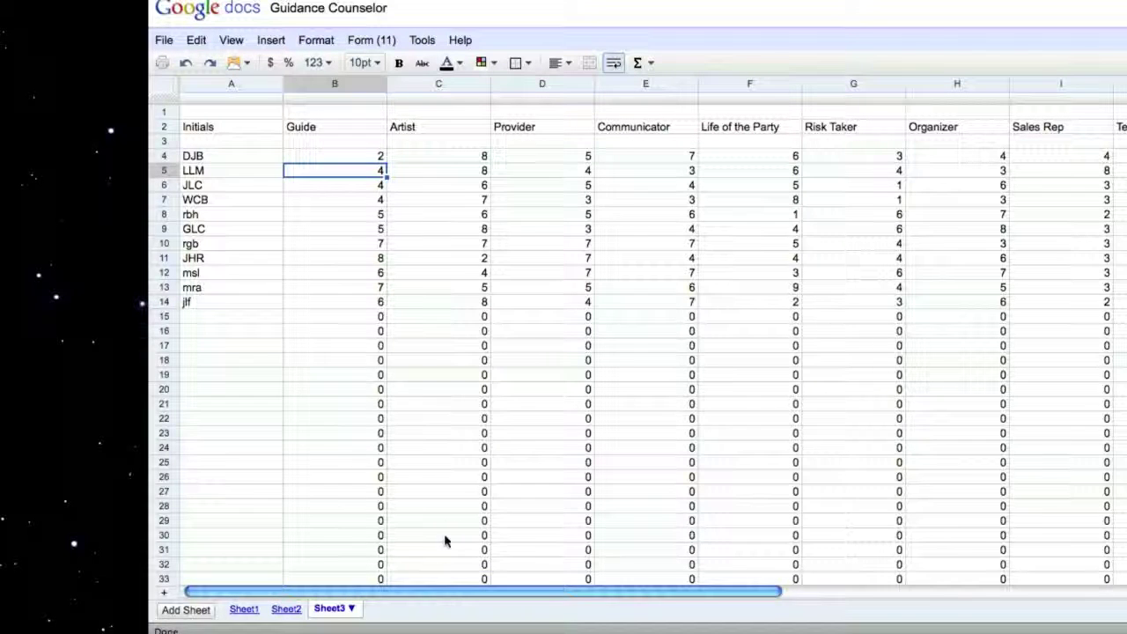
left_click_drag(414, 594, 972, 561)
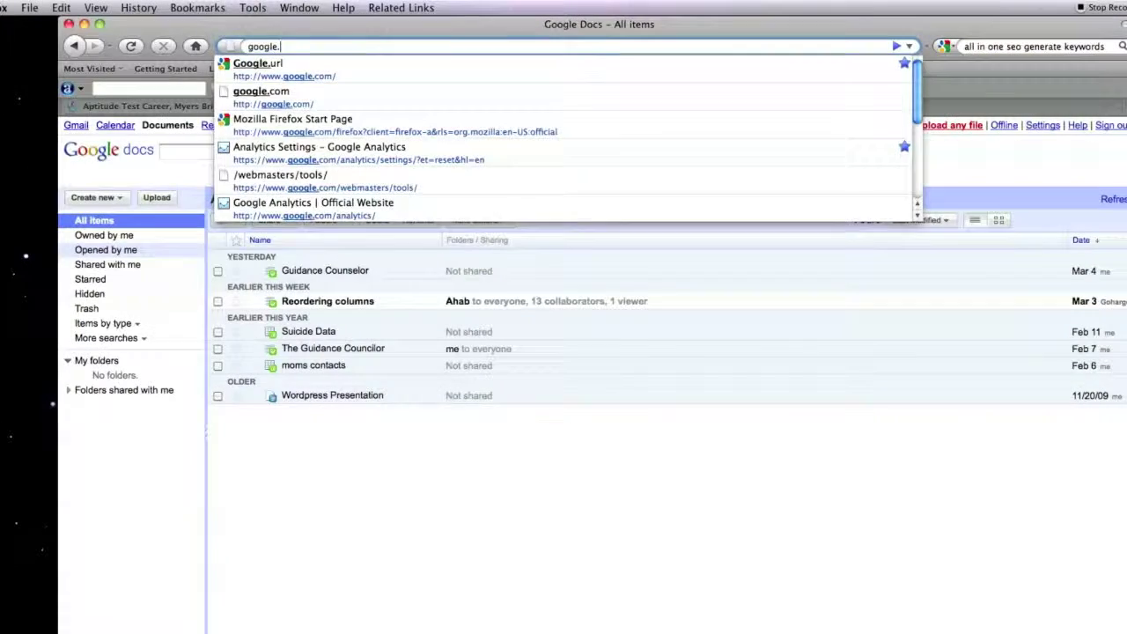
Go to google.com, open the Google Account settings and open Docs from there
type(".com")
key("Return")
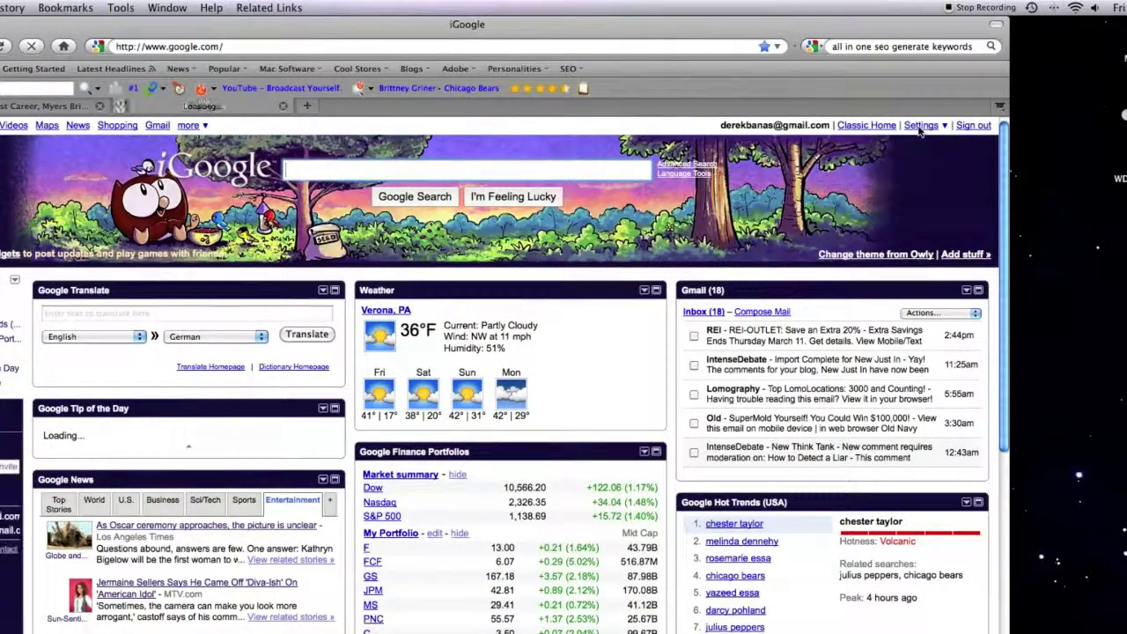
left_click(1054, 125)
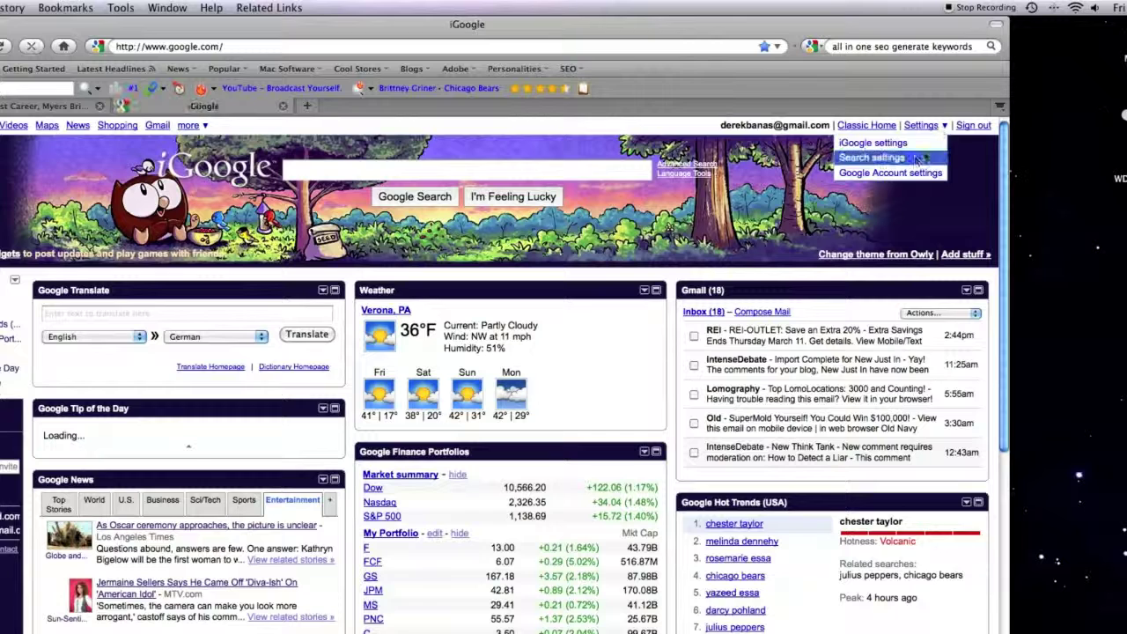
left_click(916, 173)
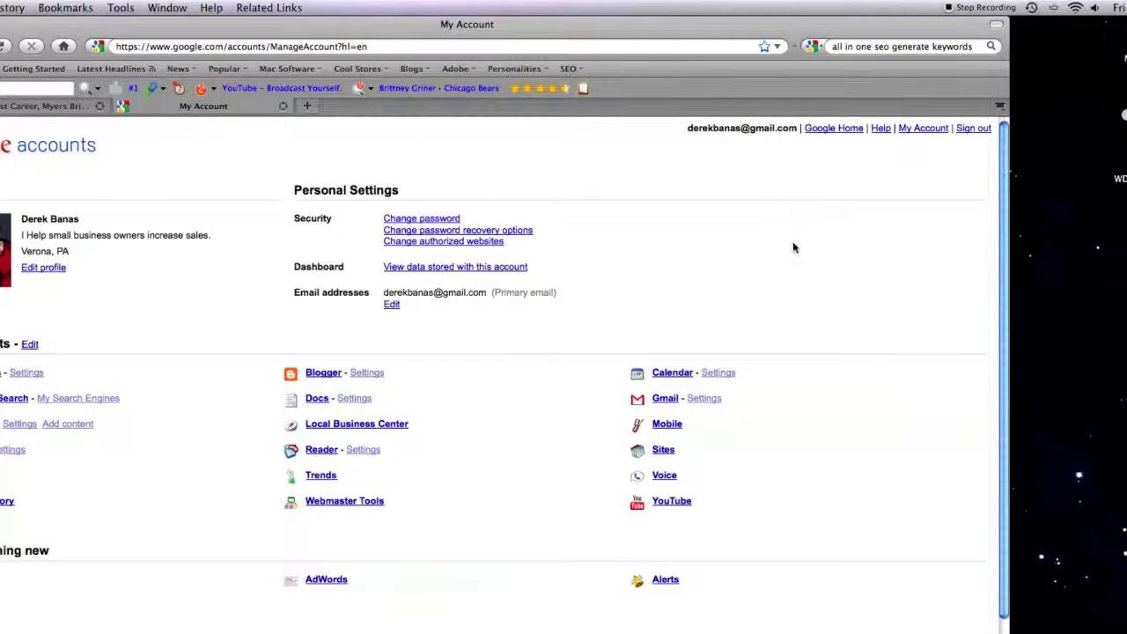
left_click(316, 399)
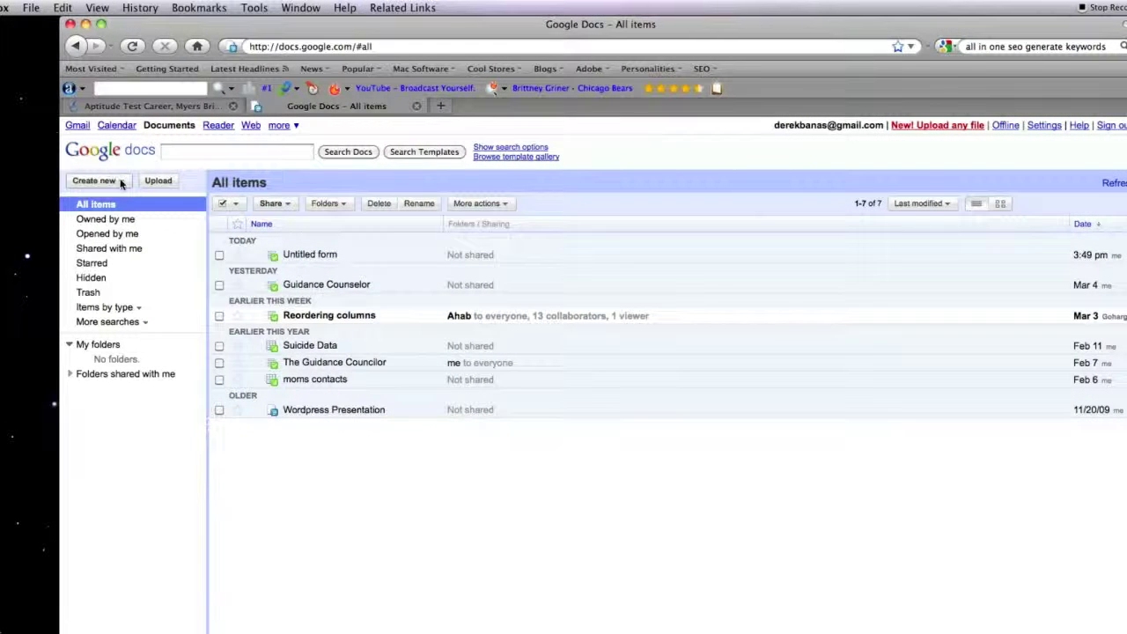
Create a new blank spreadsheet and start a form attached to it
left_click(121, 182)
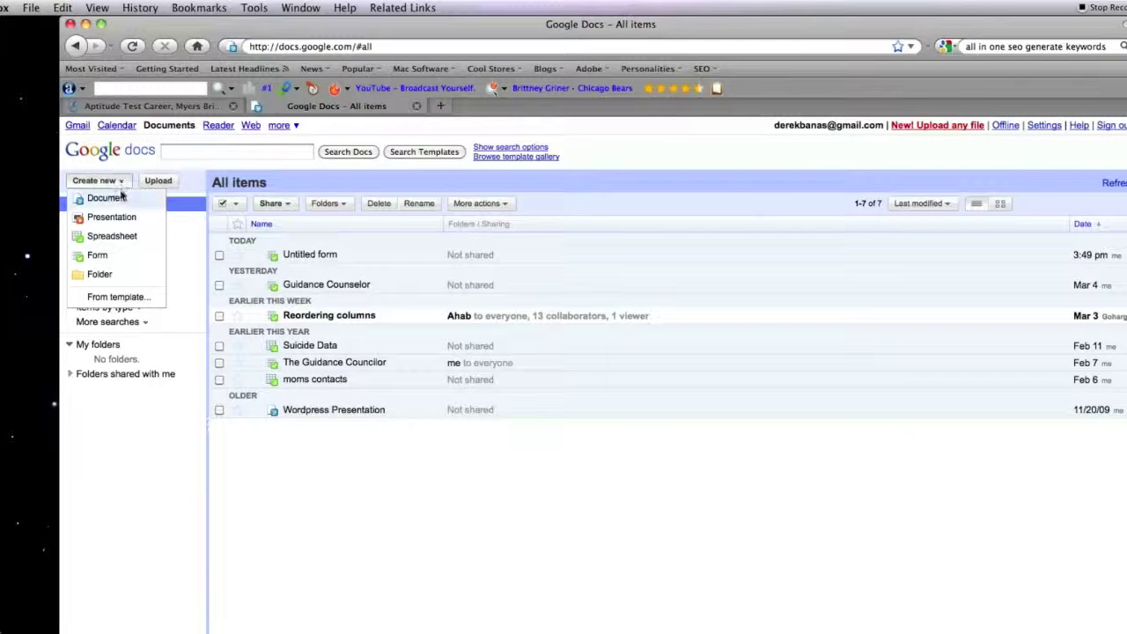
left_click(113, 237)
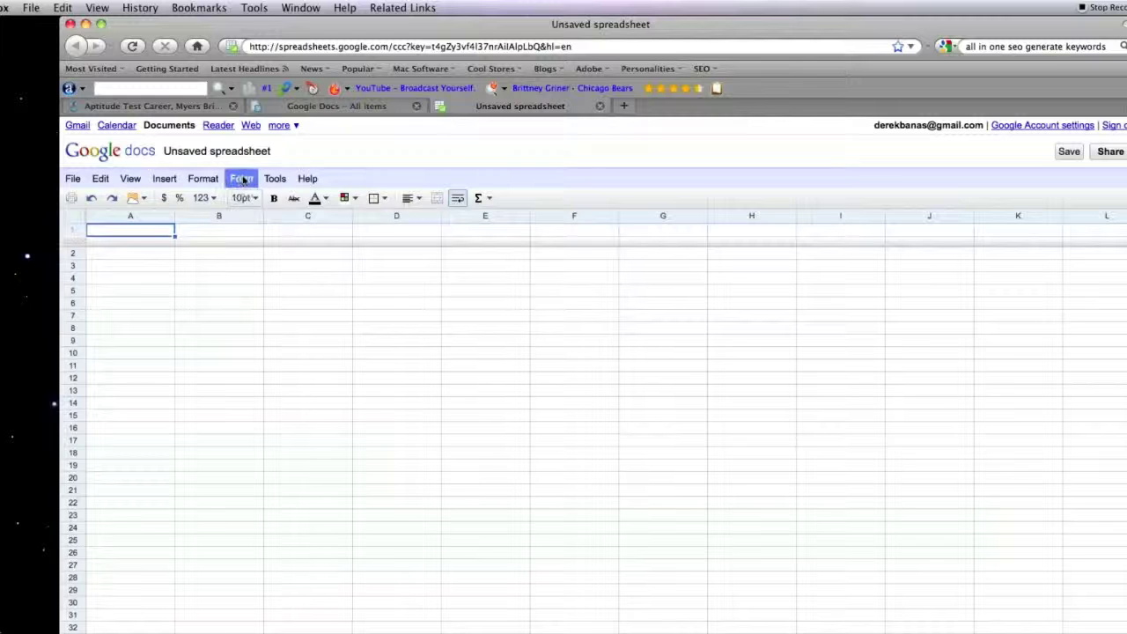
left_click(241, 179)
left_click(262, 200)
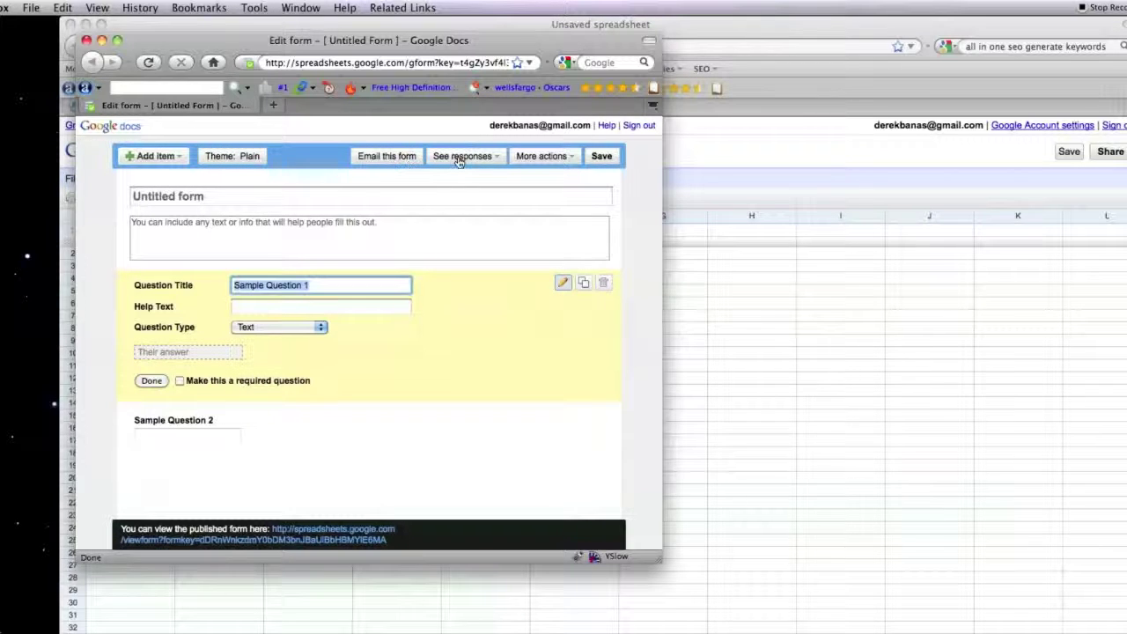
Title the new form "What Fruit"
left_click(161, 195)
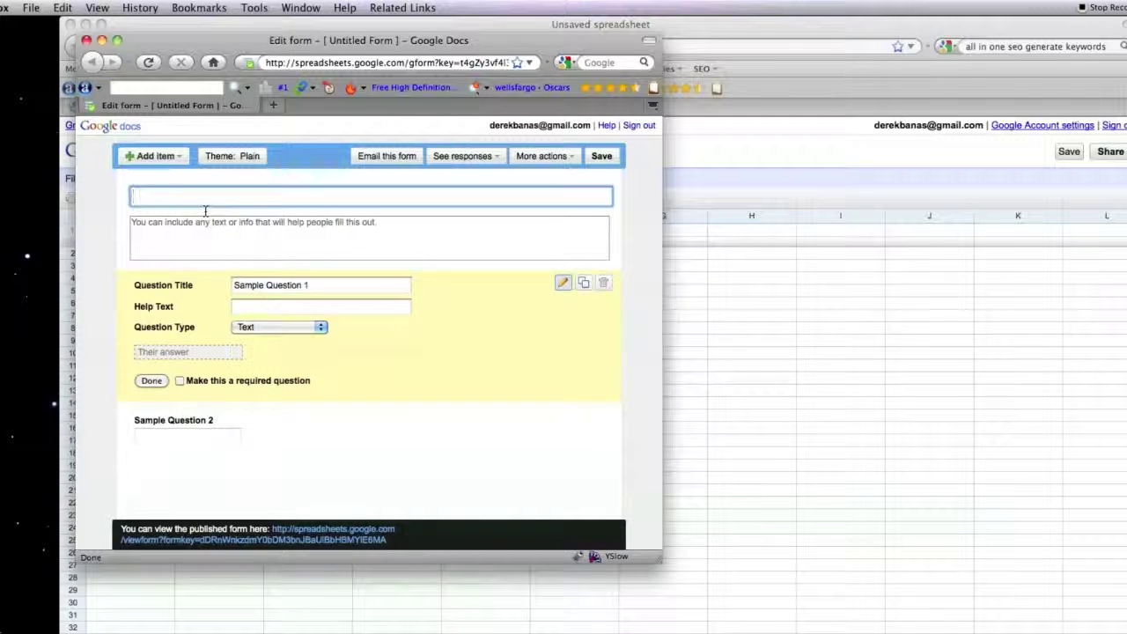
type("What ")
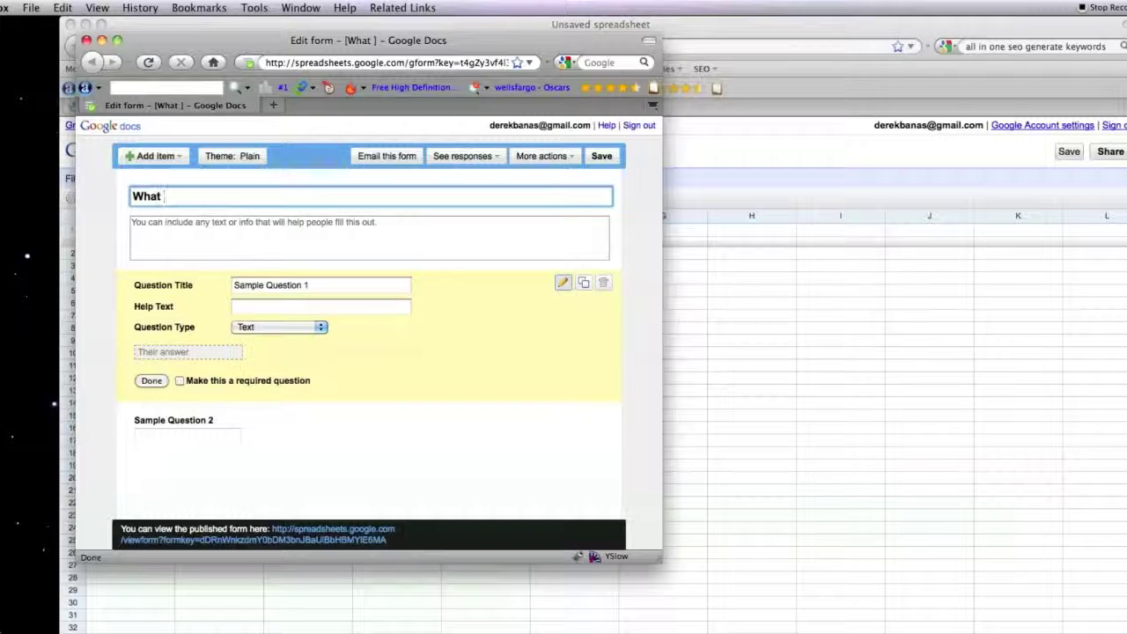
type("Fruit")
Replace the first sample question's title with "What do you prefer"
left_click(264, 280)
double_click(268, 282)
triple_click(268, 282)
type("What do")
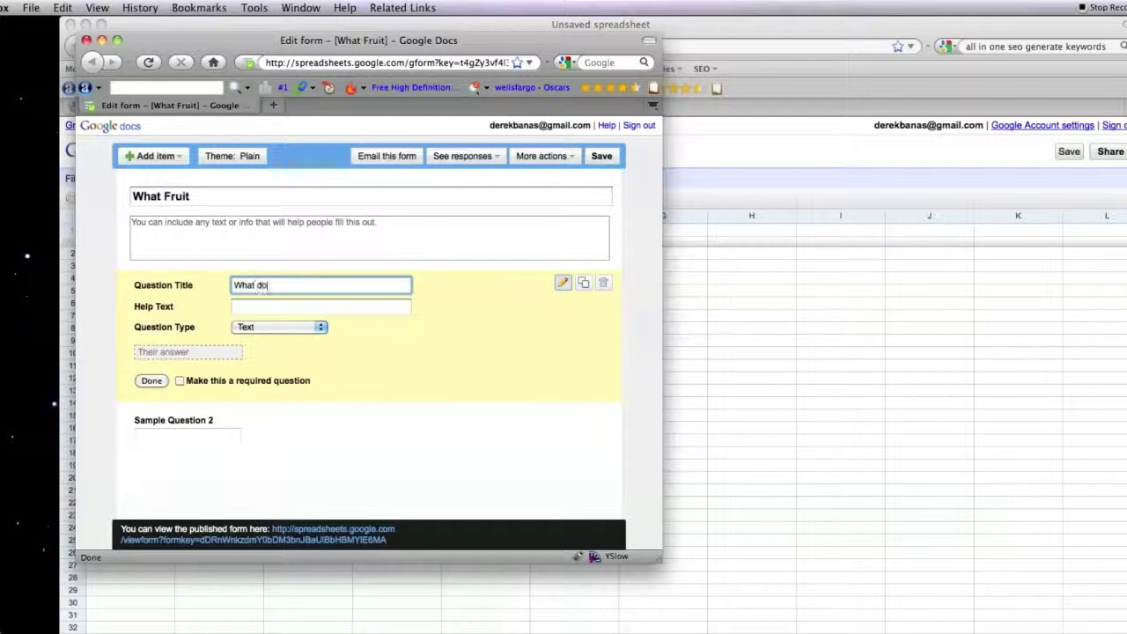
type(" you prefer")
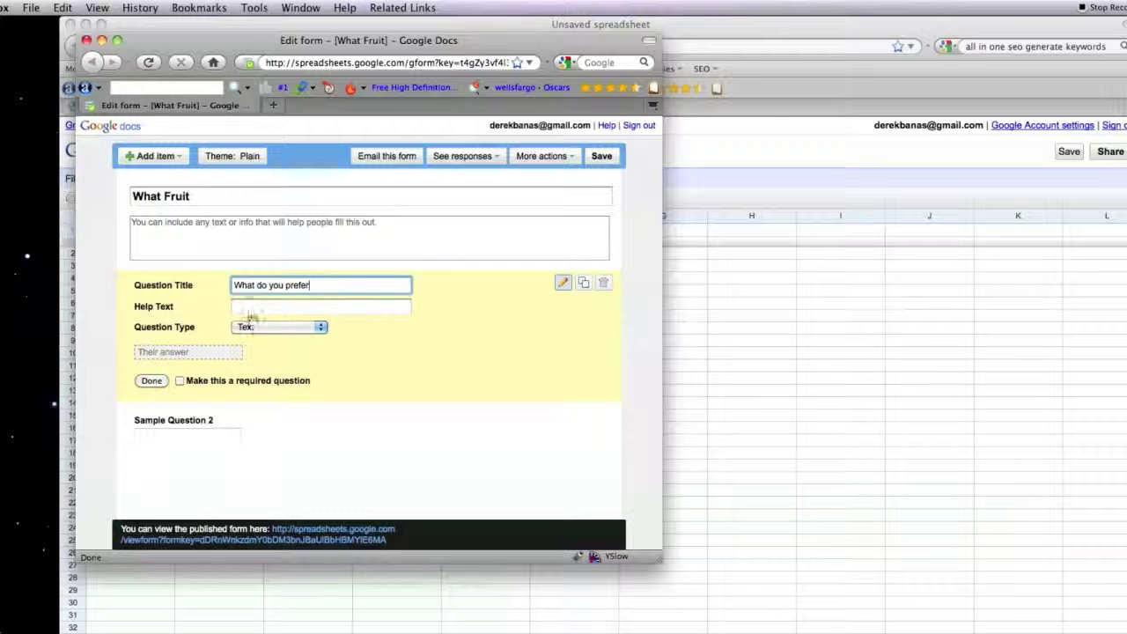
Make "What do you prefer" a required multiple choice question with the options Apple and Pear, and finish editing it
left_click(273, 329)
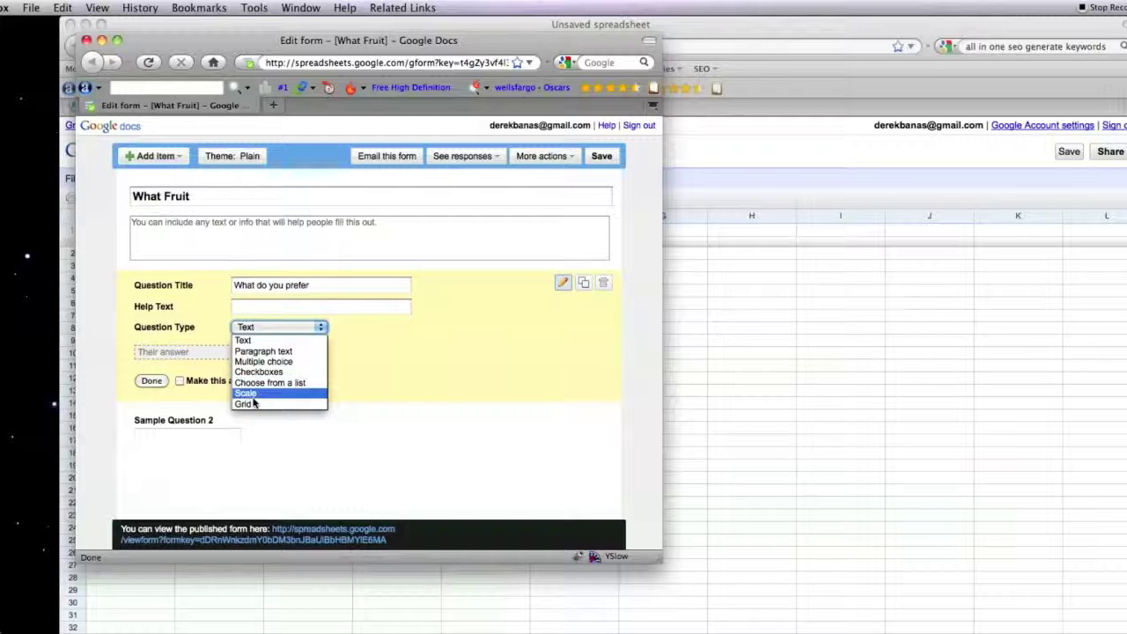
left_click(267, 362)
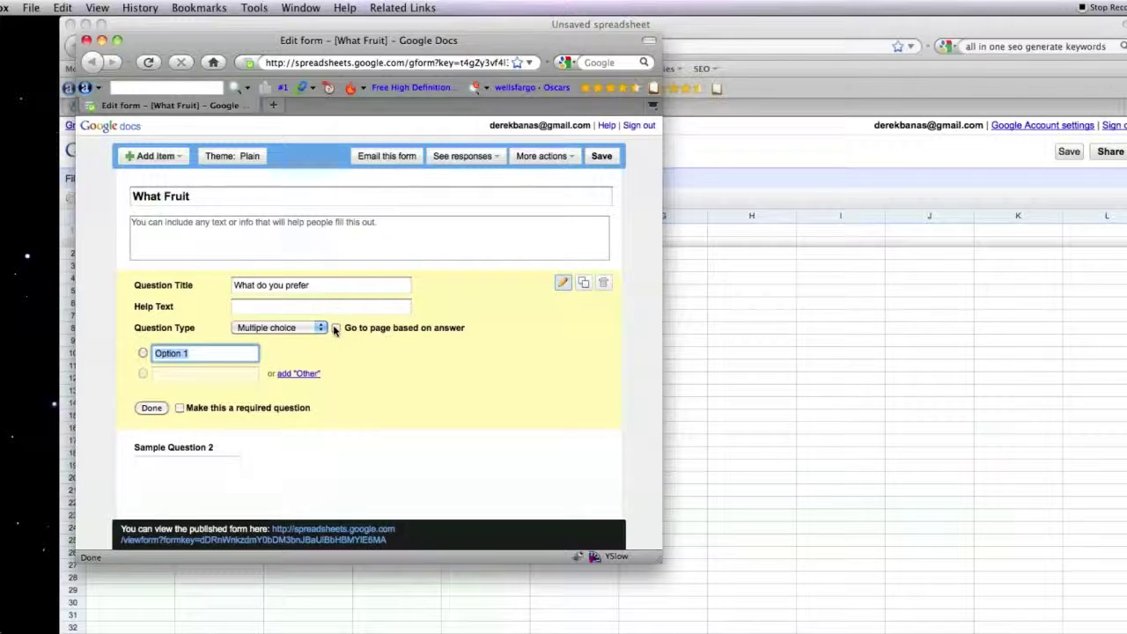
type("Apple")
left_click(204, 375)
type("Pear")
left_click(180, 429)
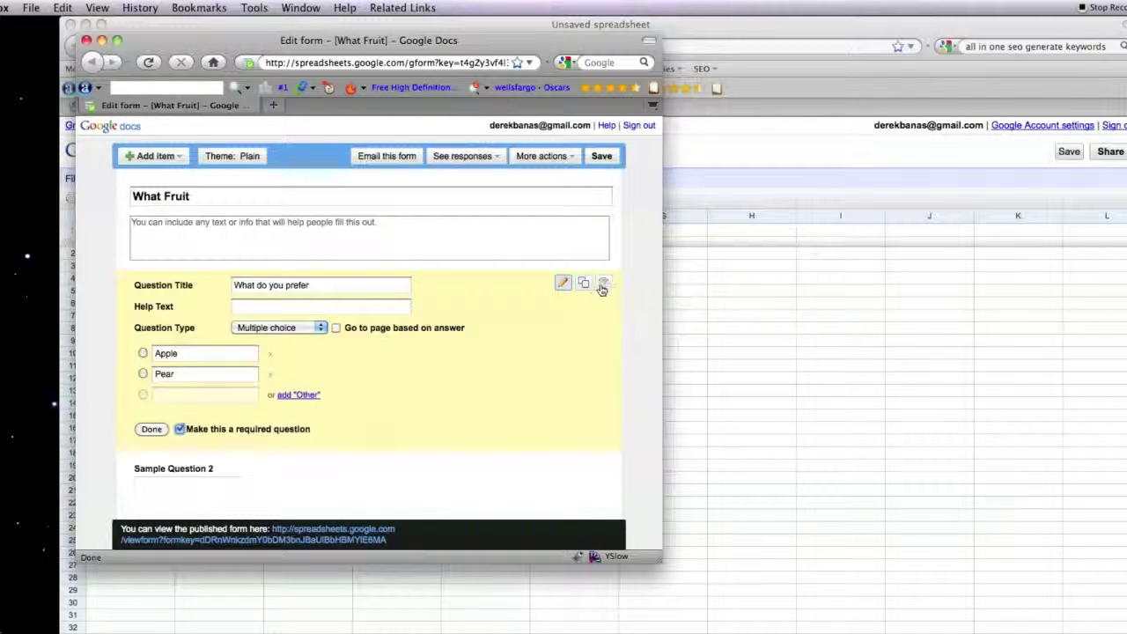
left_click(151, 430)
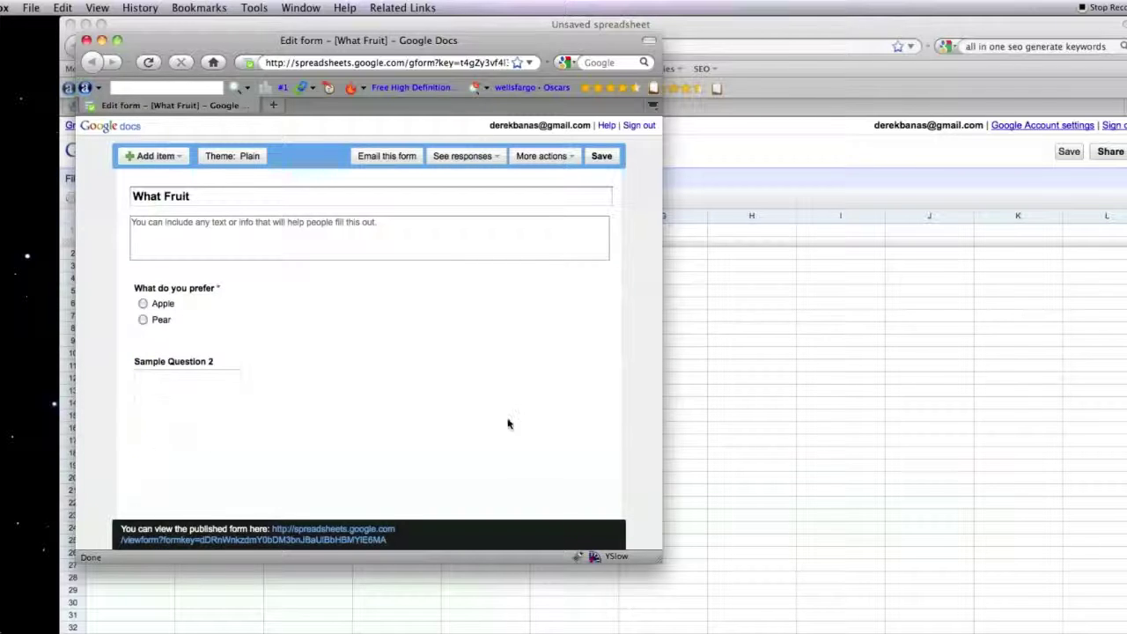
Save the What Fruit form and close its editor to return to the spreadsheet
left_click(603, 157)
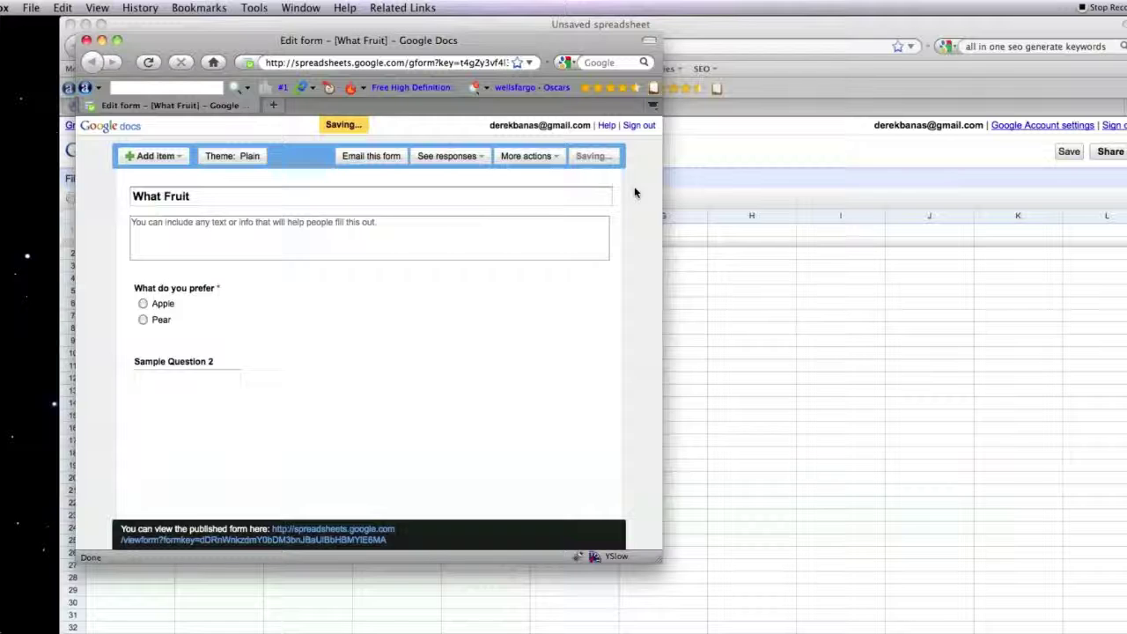
left_click_drag(312, 47, 676, 79)
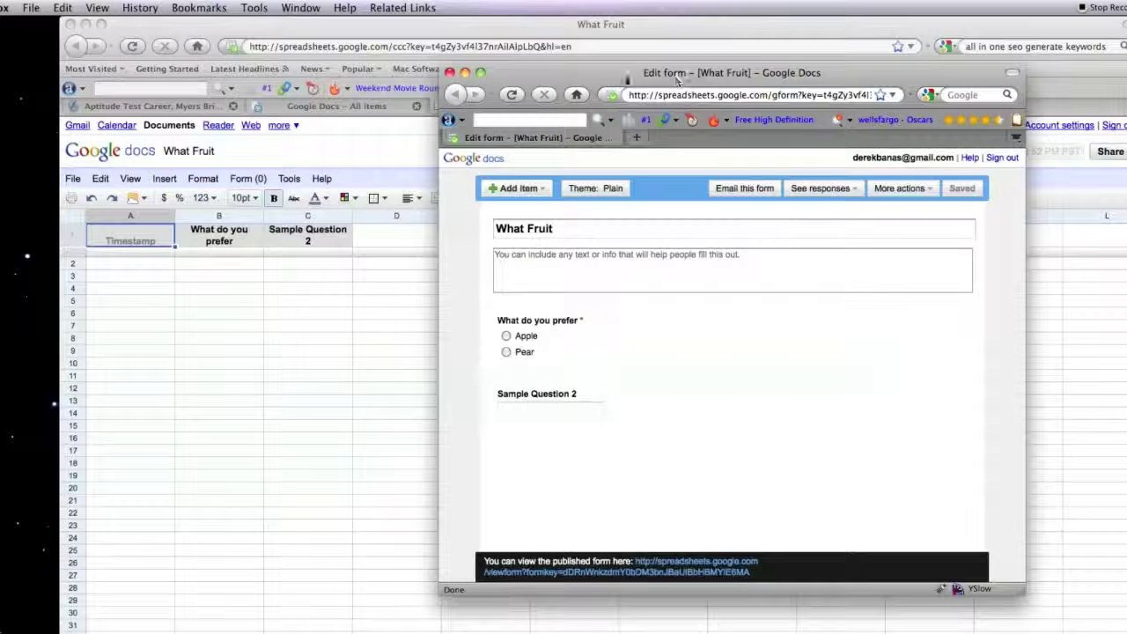
left_click(449, 72)
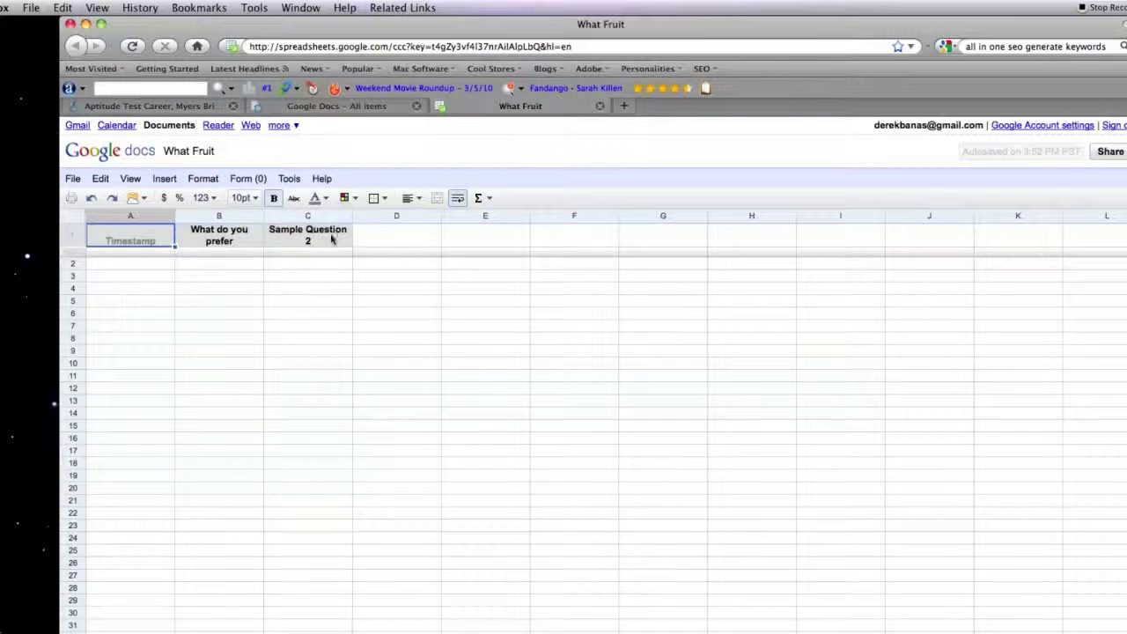
Open the Guidance Counselor spreadsheet from the document list and look through its collected form responses
left_click(220, 265)
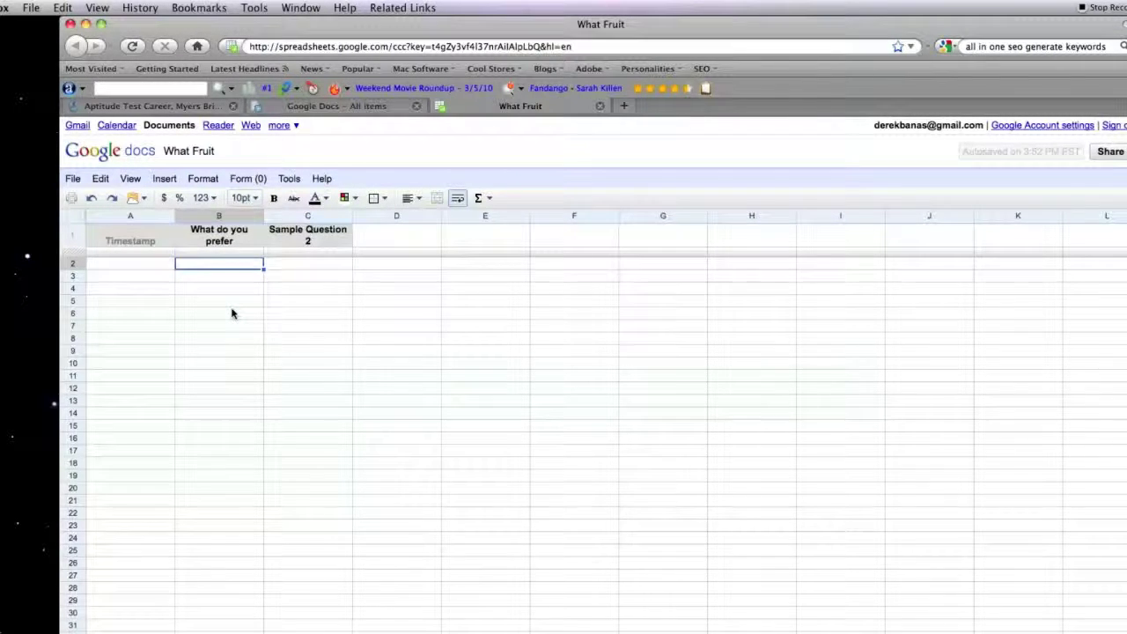
scroll(234, 313, "down", 20)
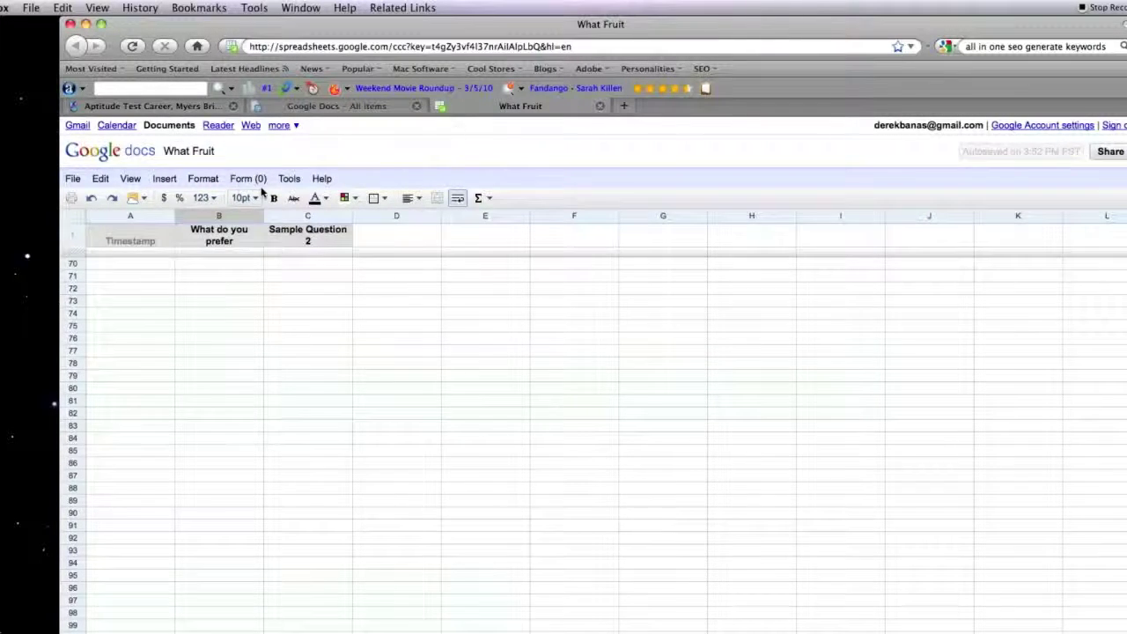
key("ctrl+Tab")
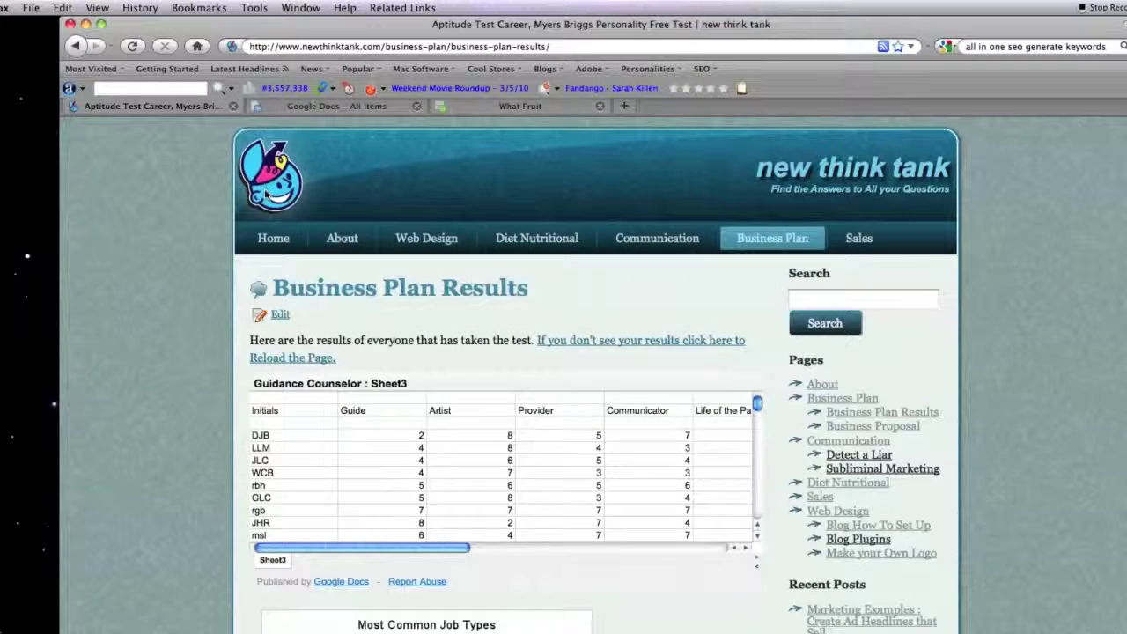
left_click(380, 109)
left_click(356, 292)
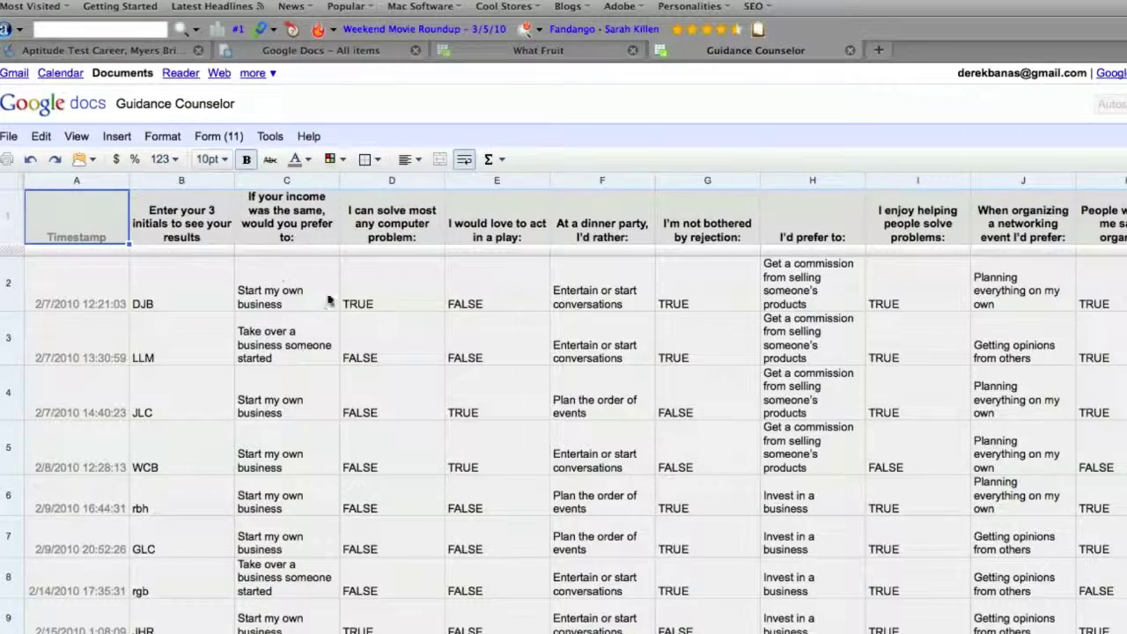
scroll(208, 591, "down", 10)
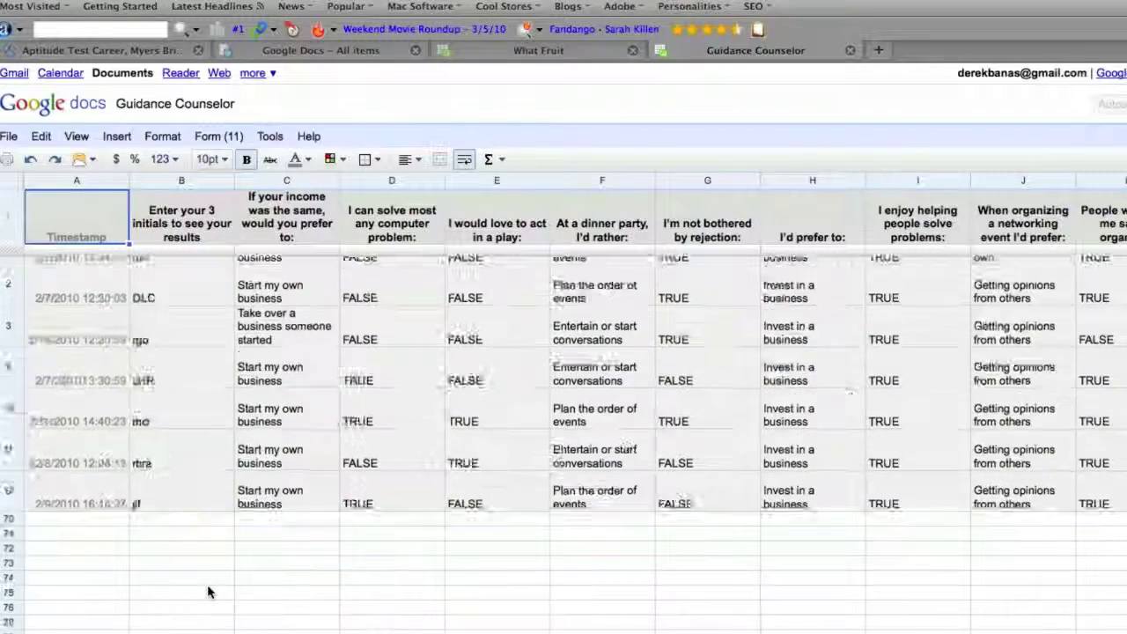
scroll(207, 584, "up", 10)
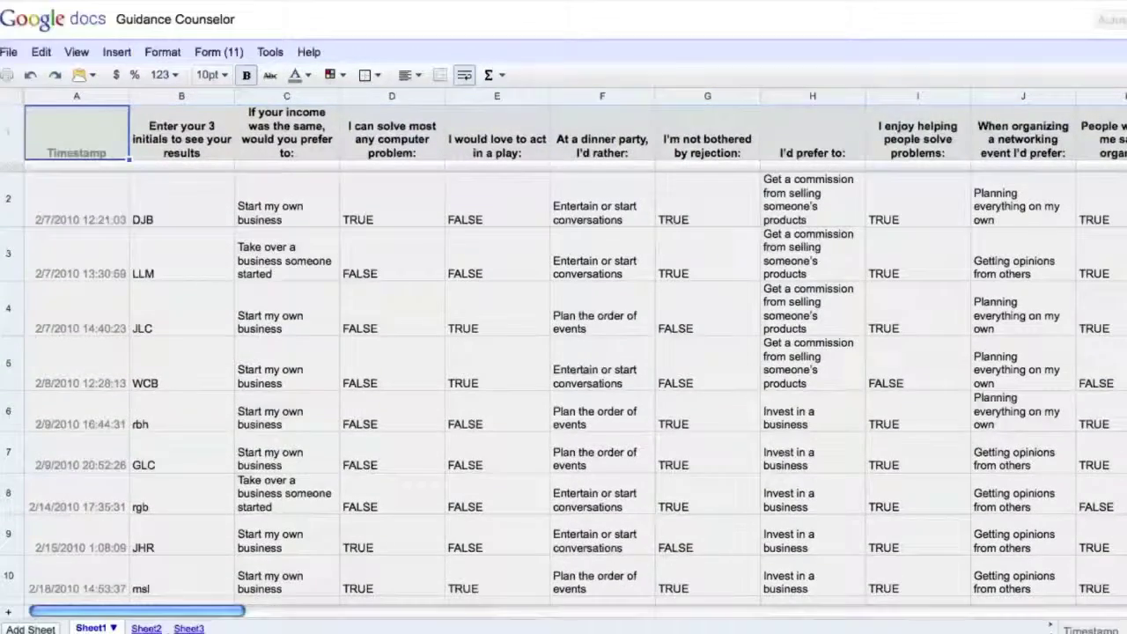
Inspect the scoring formula in cell C2 on Sheet2 and leave it as it is
key("ctrl+shift+Page_Down")
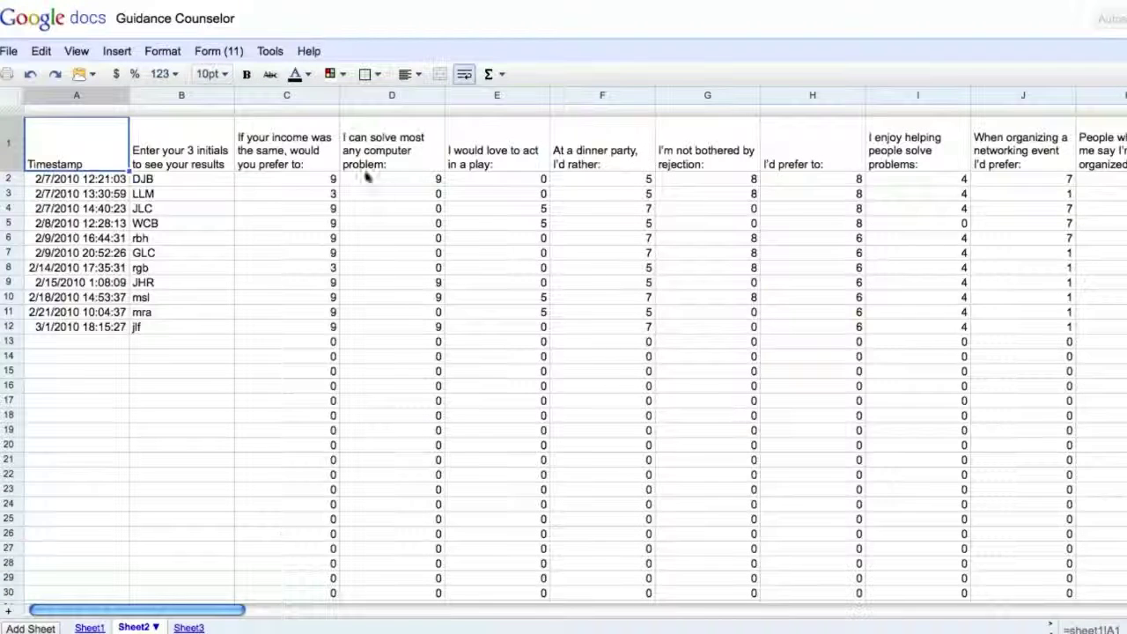
double_click(304, 181)
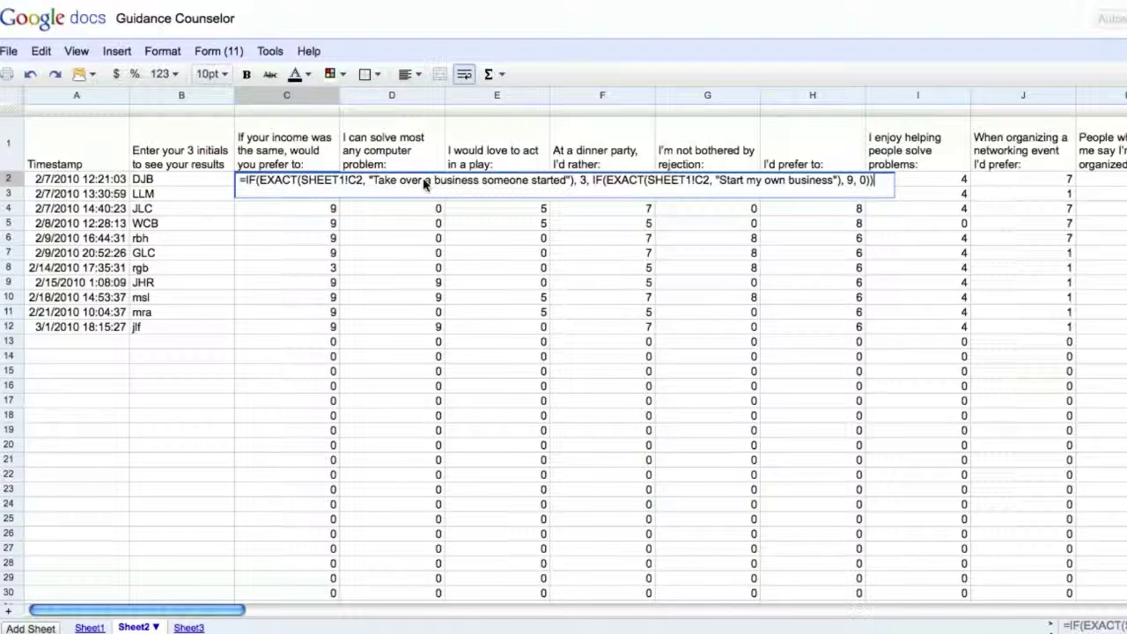
left_click(580, 181)
key("Return")
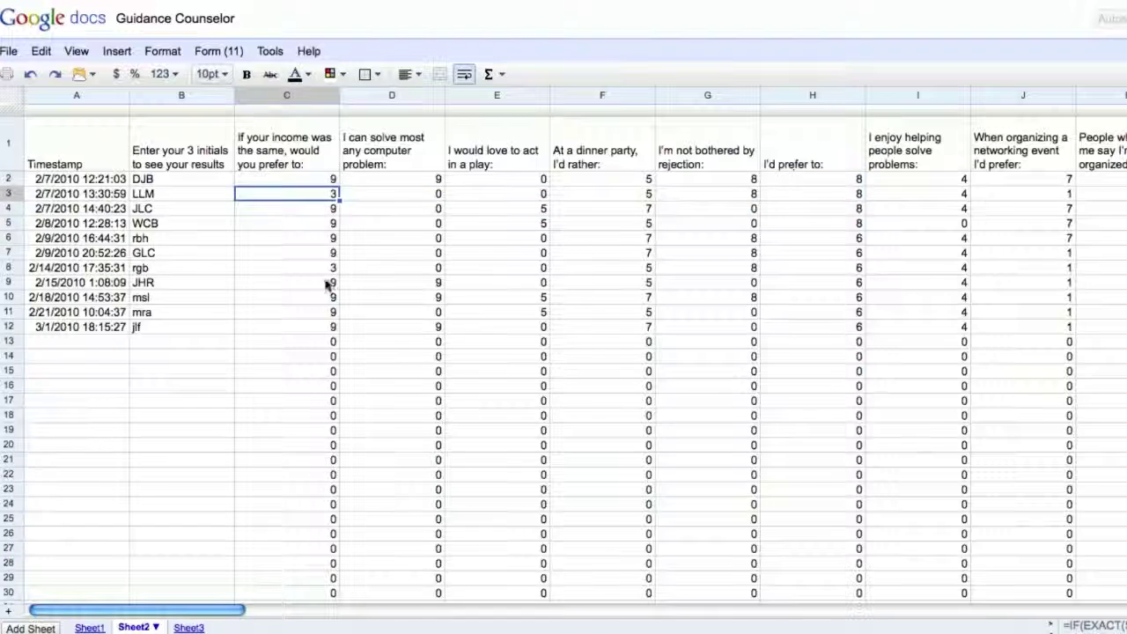
Go to Sheet3 and show the sharing and publishing options for the results
left_click(190, 627)
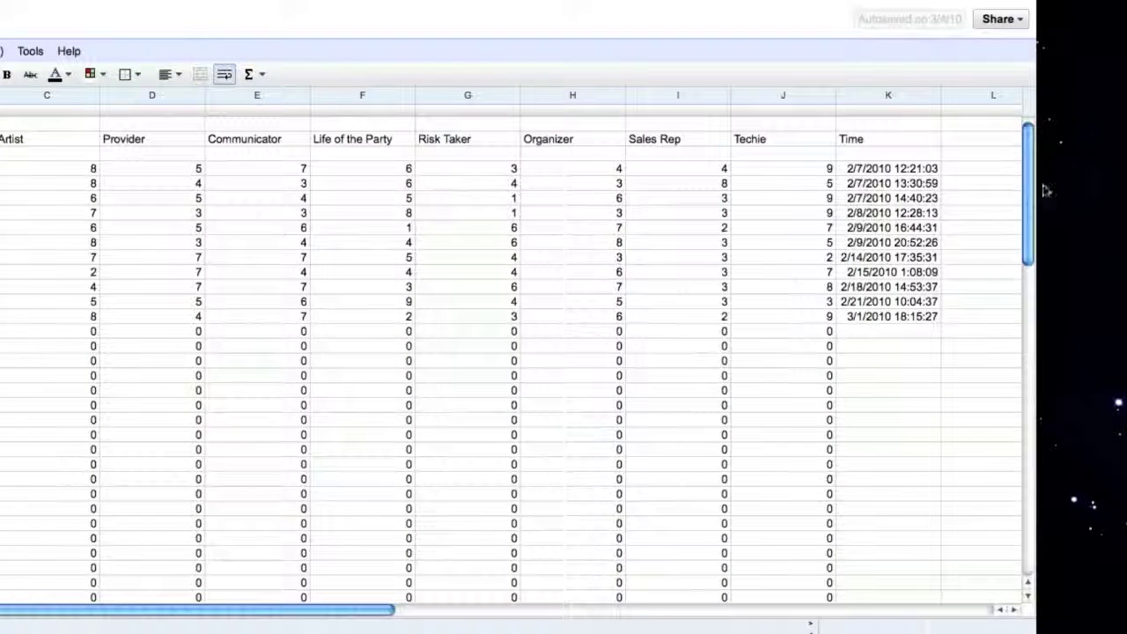
left_click(1019, 20)
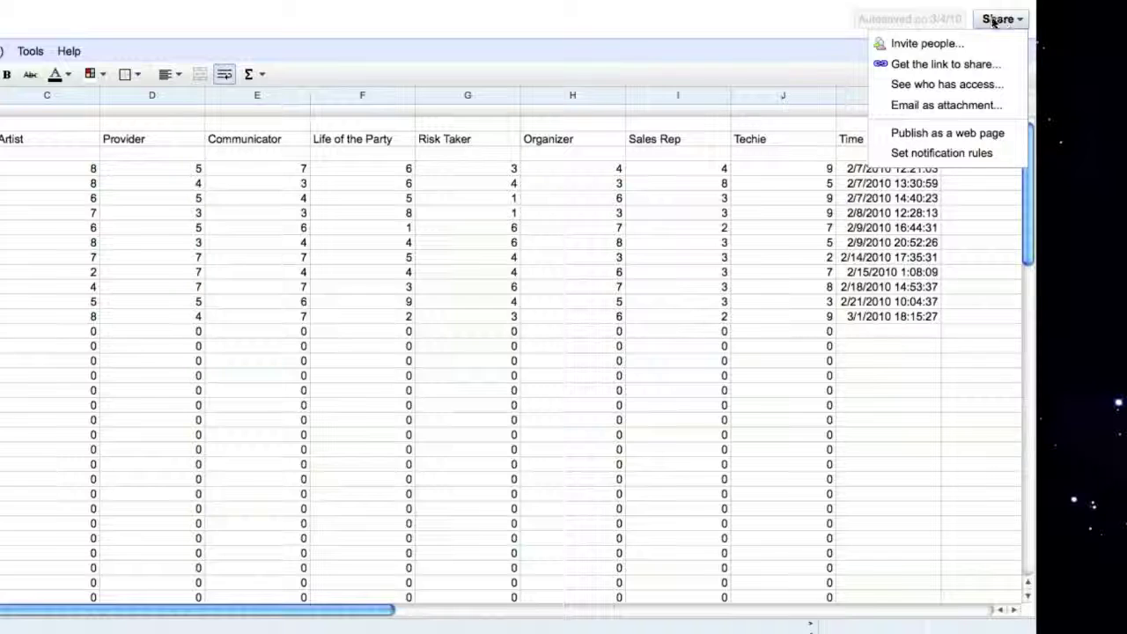
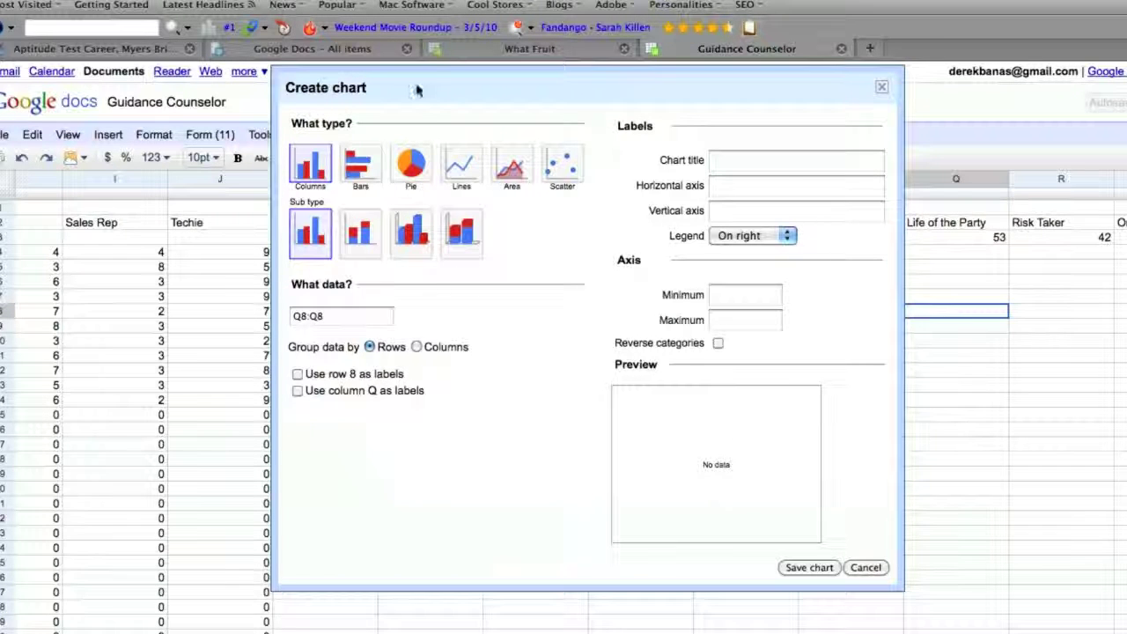
Try a column chart of the range I4:J8 with the data grouped by rows
triple_click(552, 141)
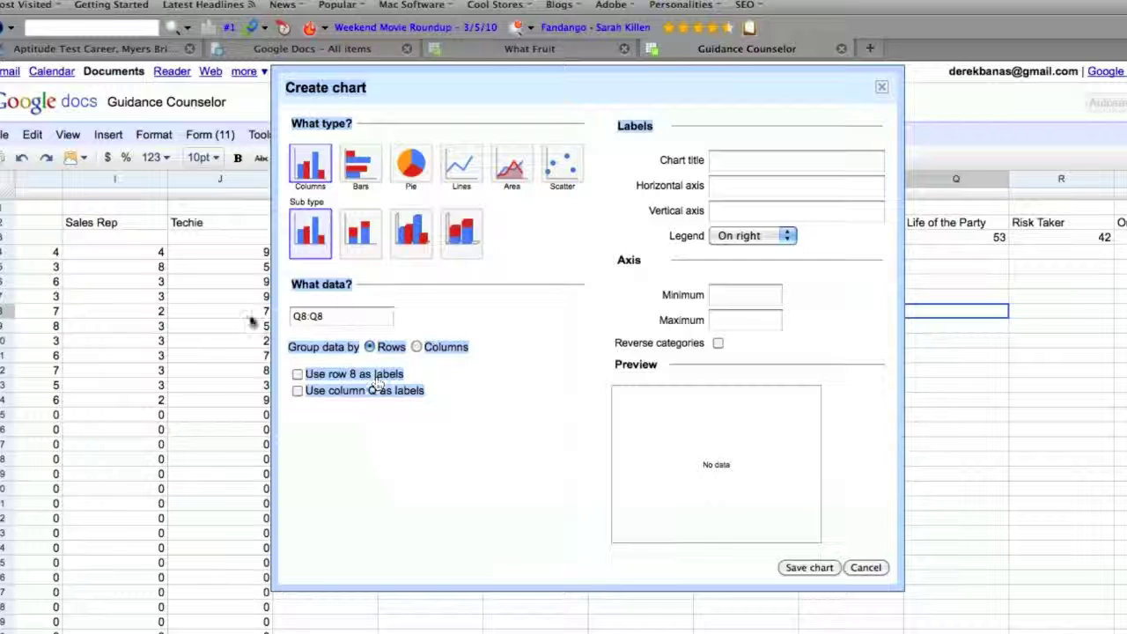
left_click(295, 318)
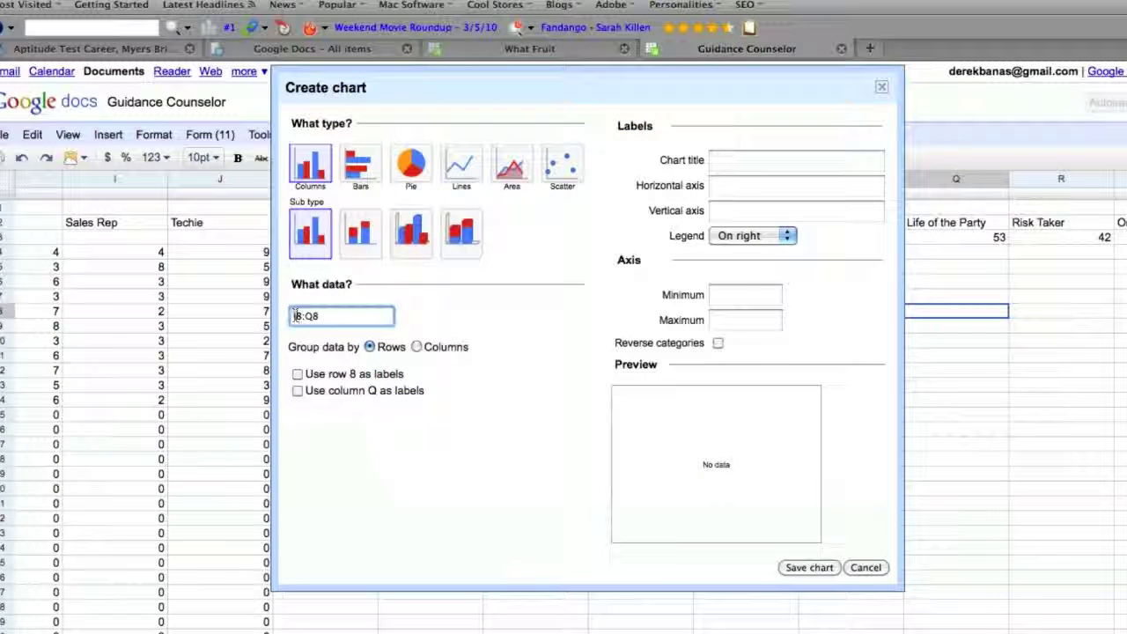
key("Delete")
key("Delete")
type("I4")
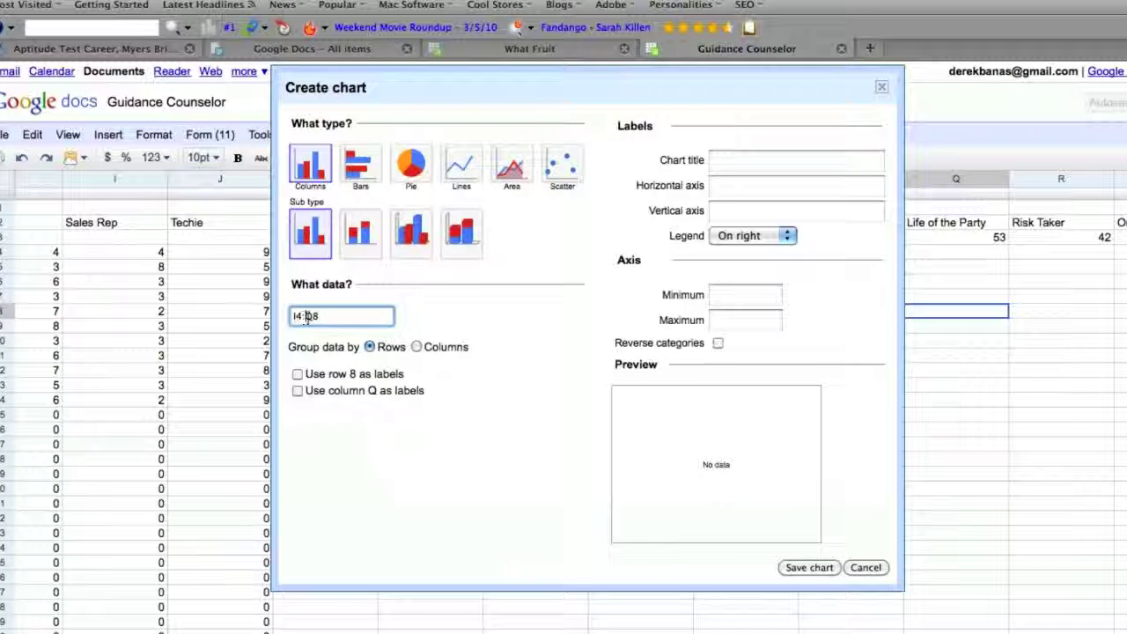
key("Right")
key("Delete")
type("J")
left_click(416, 347)
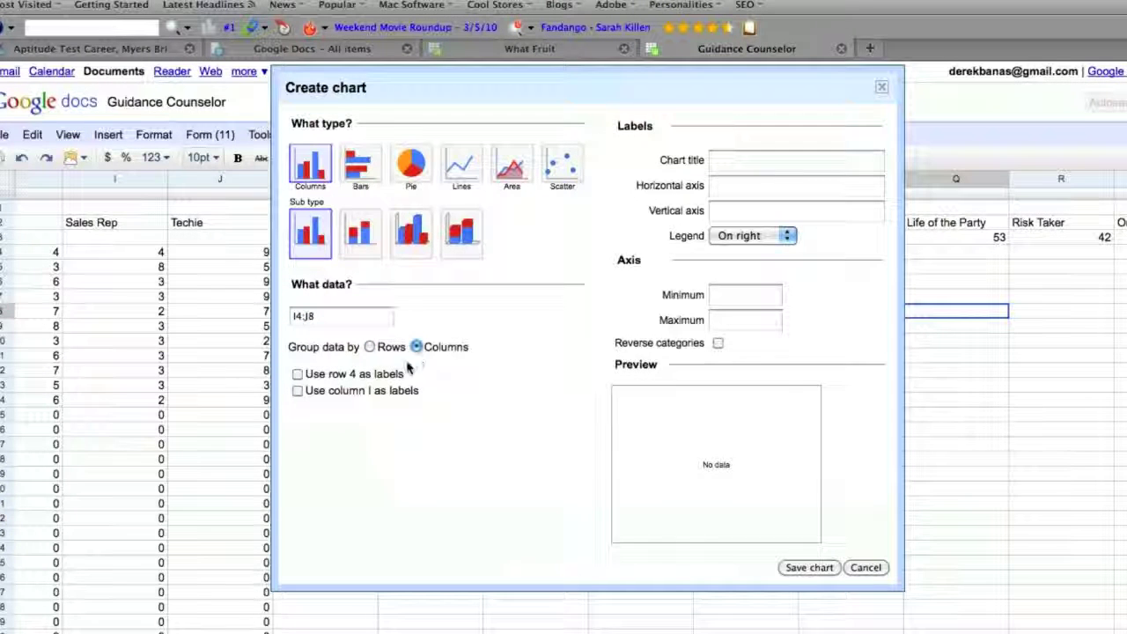
left_click(370, 347)
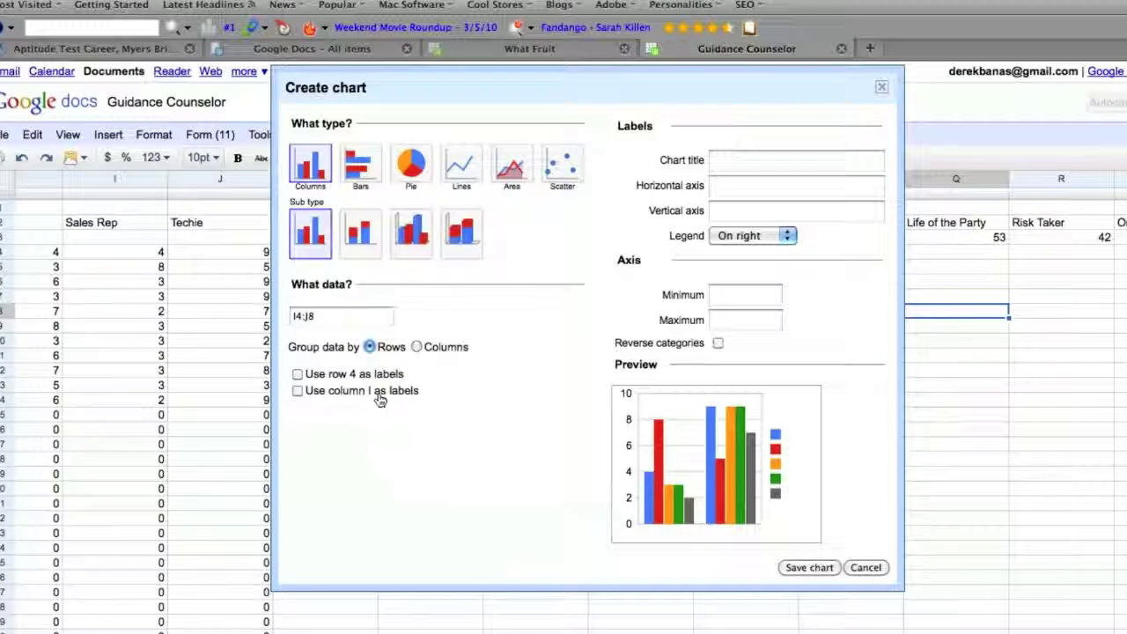
left_click(810, 567)
Review the available actions for the Most Common Job Types chart, including publishing, without applying any
left_click(504, 283)
left_click(510, 287)
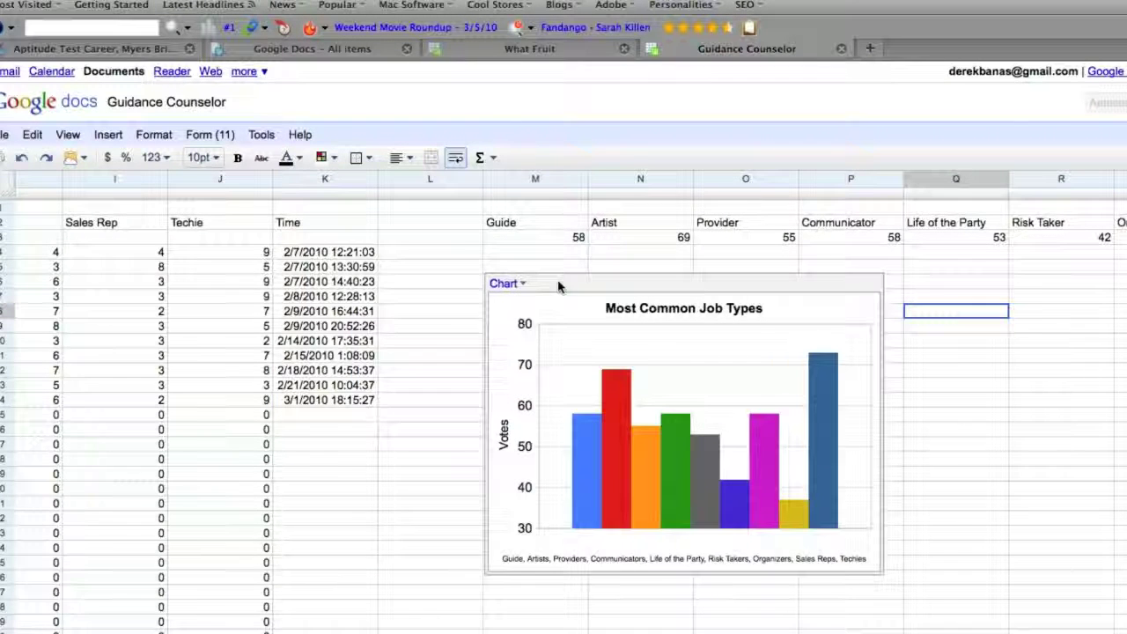
left_click(507, 284)
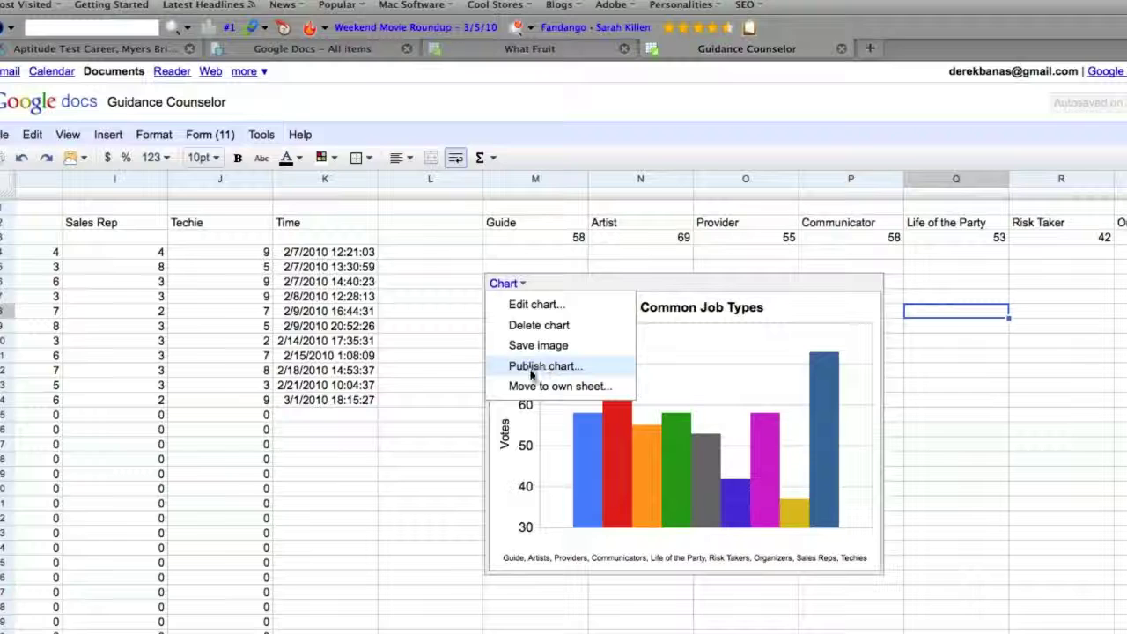
left_click(595, 282)
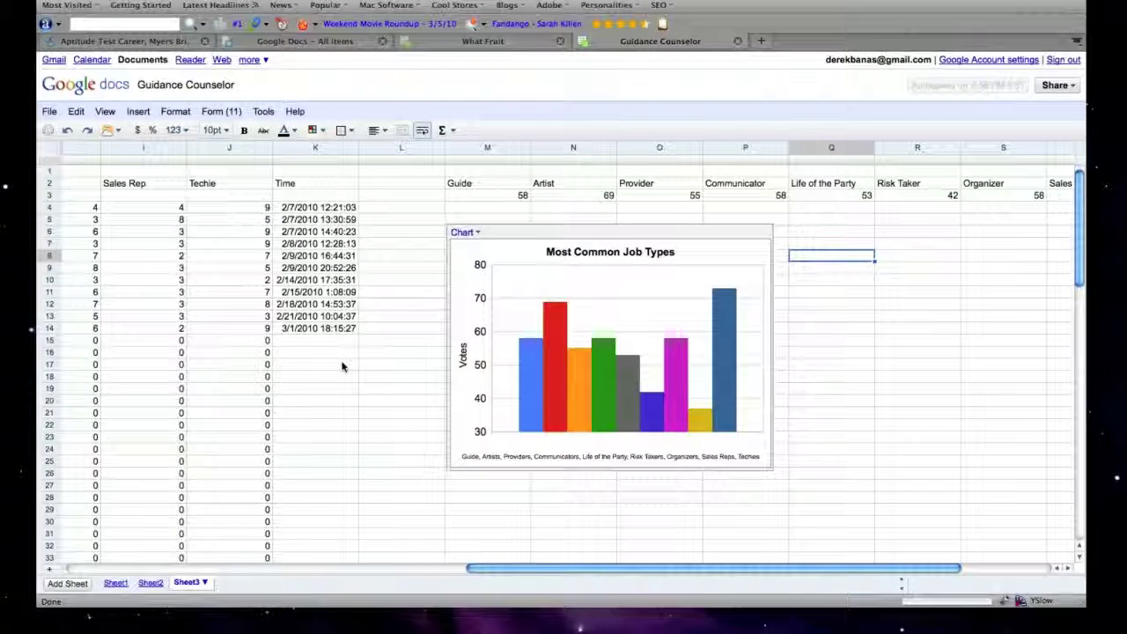
Inspect the counting formula in cell B4 of the Guide column on Sheet3 and leave it as it is
scroll(342, 367, "left", 10)
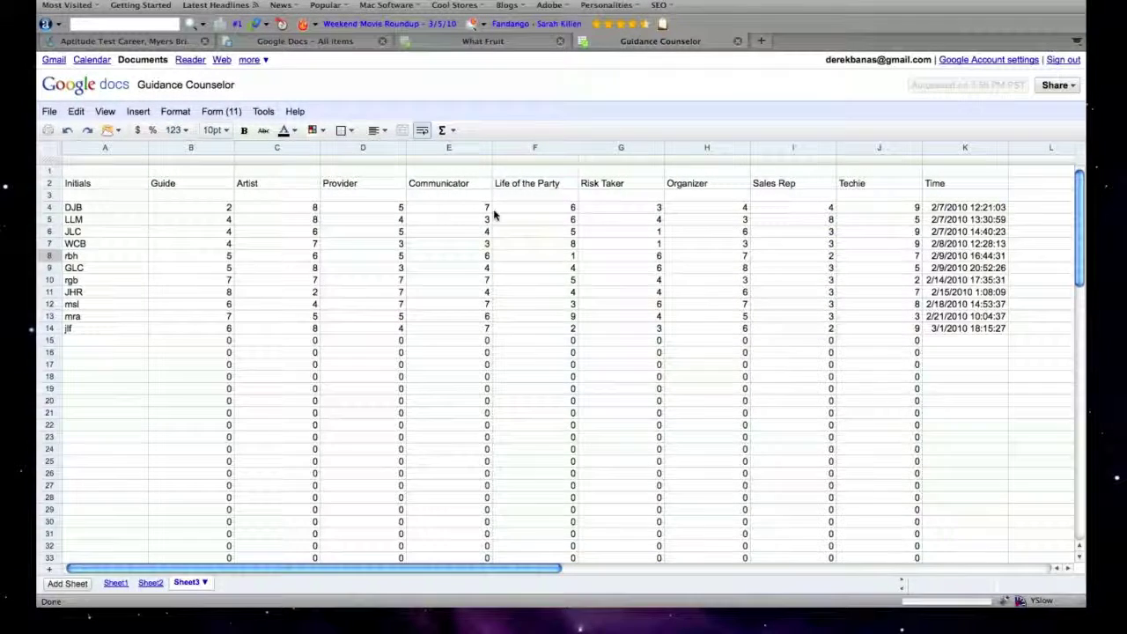
double_click(217, 212)
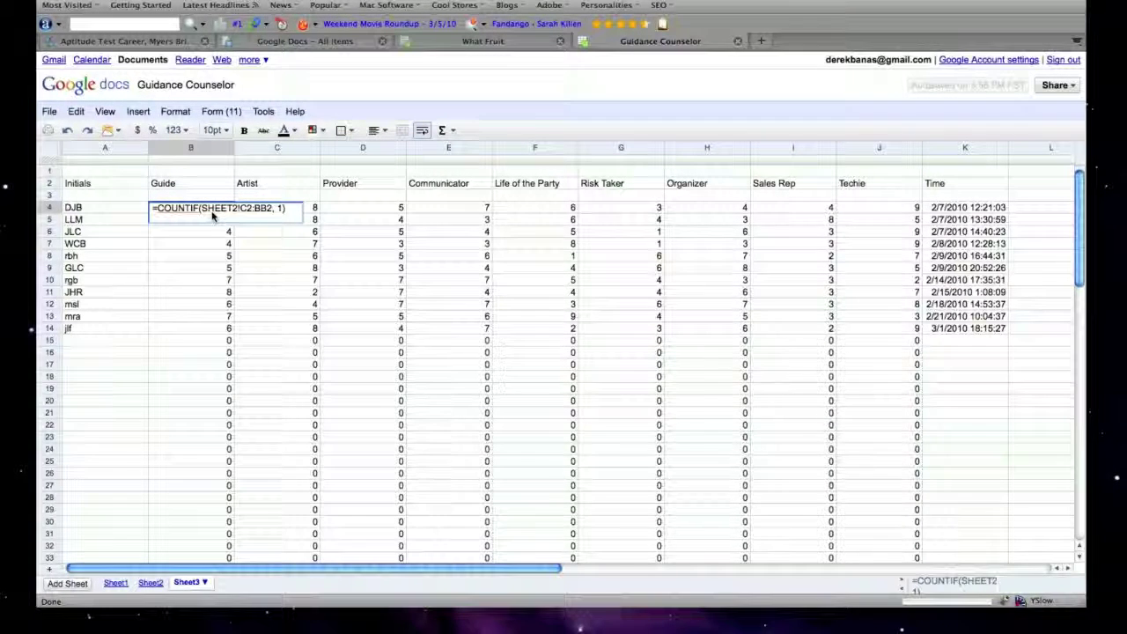
key("Return")
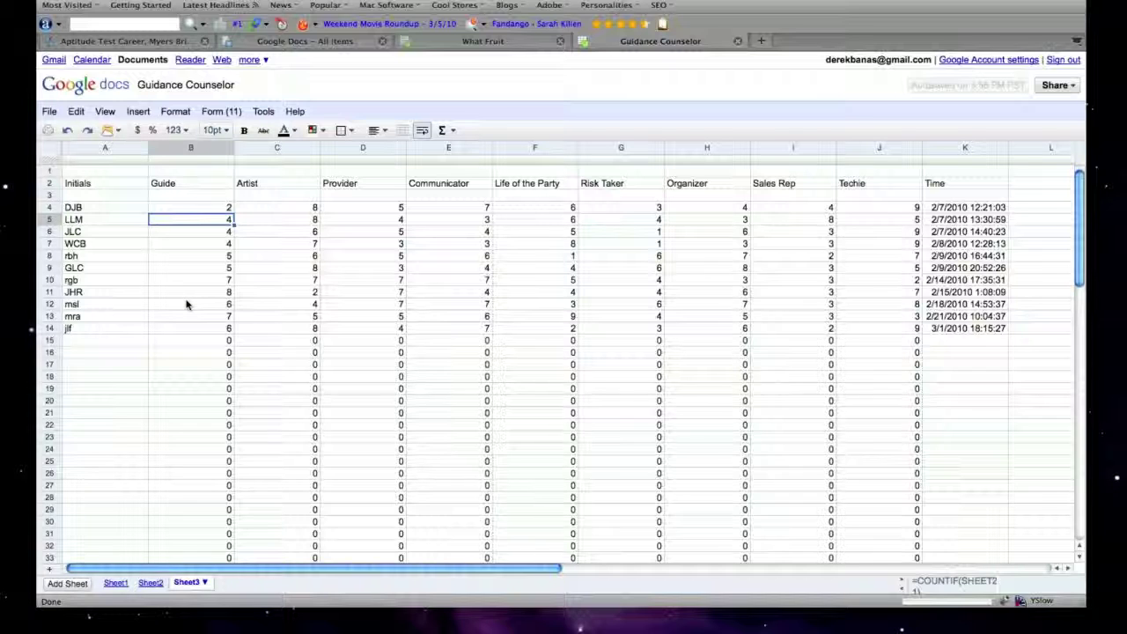